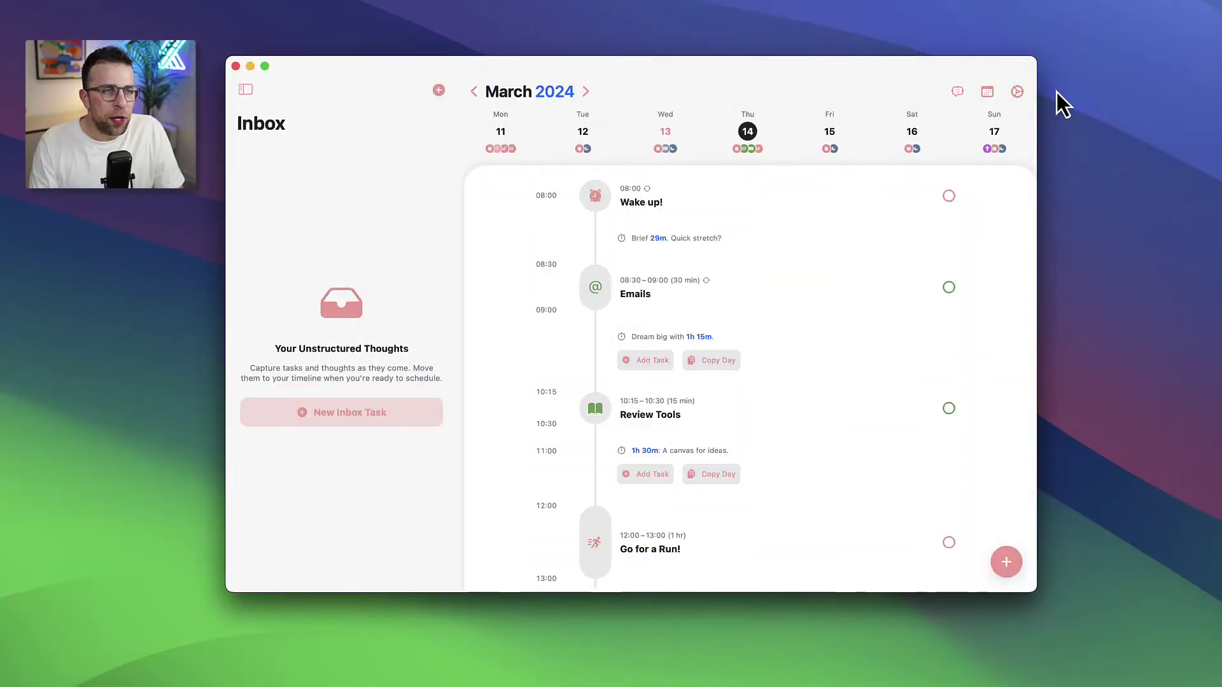
pyautogui.click(1017, 96)
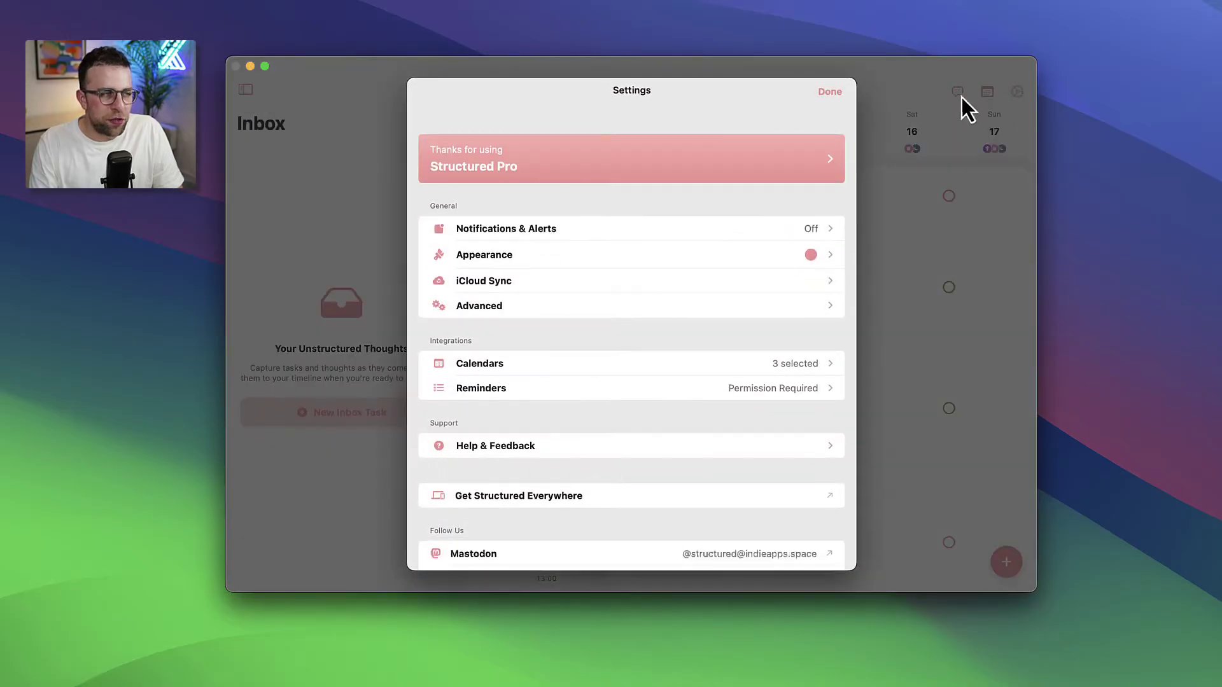
pyautogui.click(747, 164)
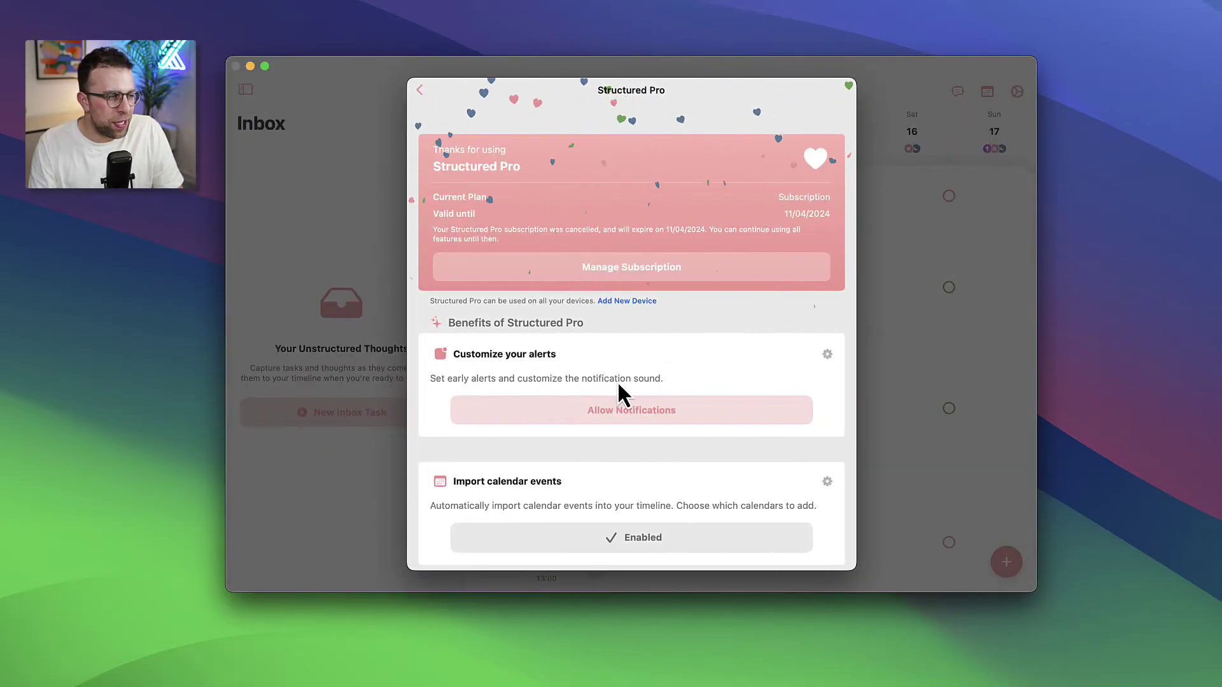
pyautogui.scroll(-1, 617, 380)
pyautogui.scroll(-3, 617, 380)
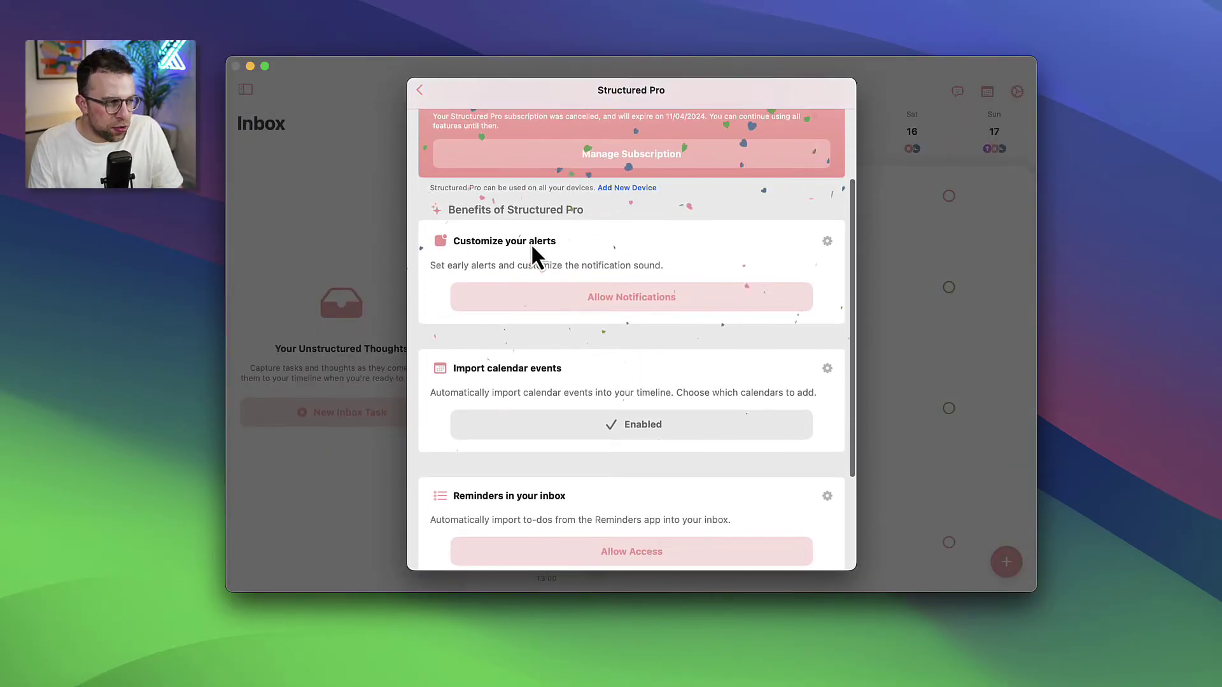
pyautogui.scroll(-2, 533, 323)
pyautogui.scroll(-2, 540, 255)
pyautogui.scroll(-1, 571, 372)
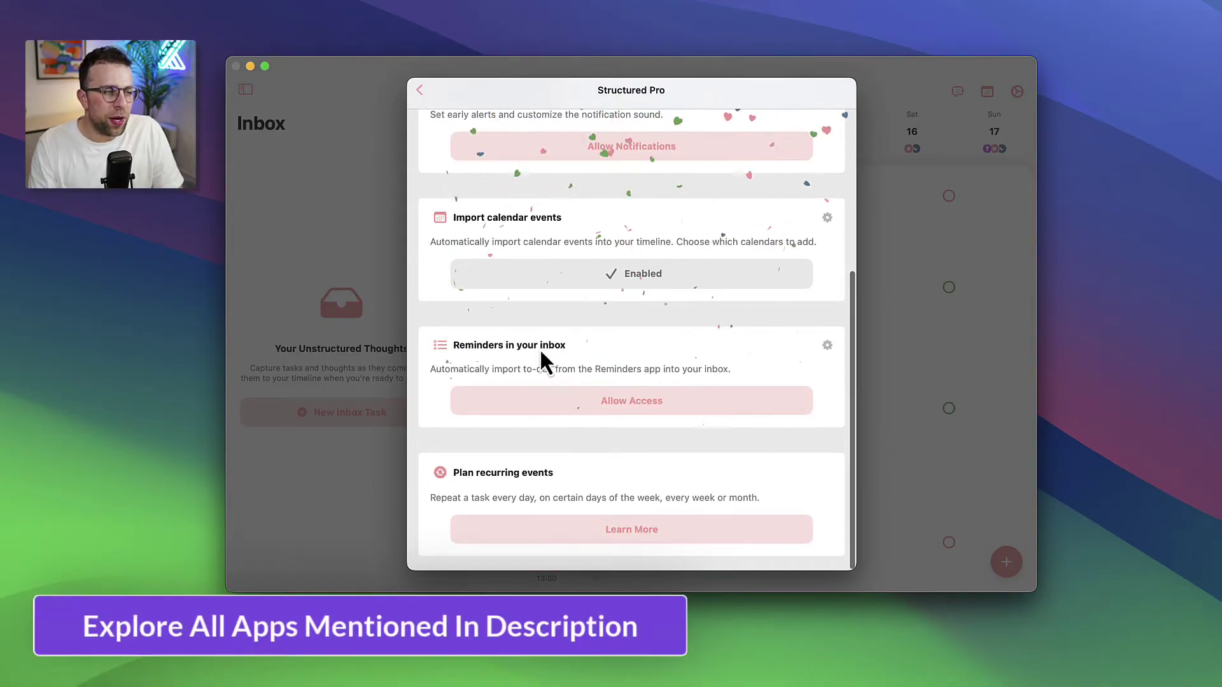
pyautogui.click(421, 90)
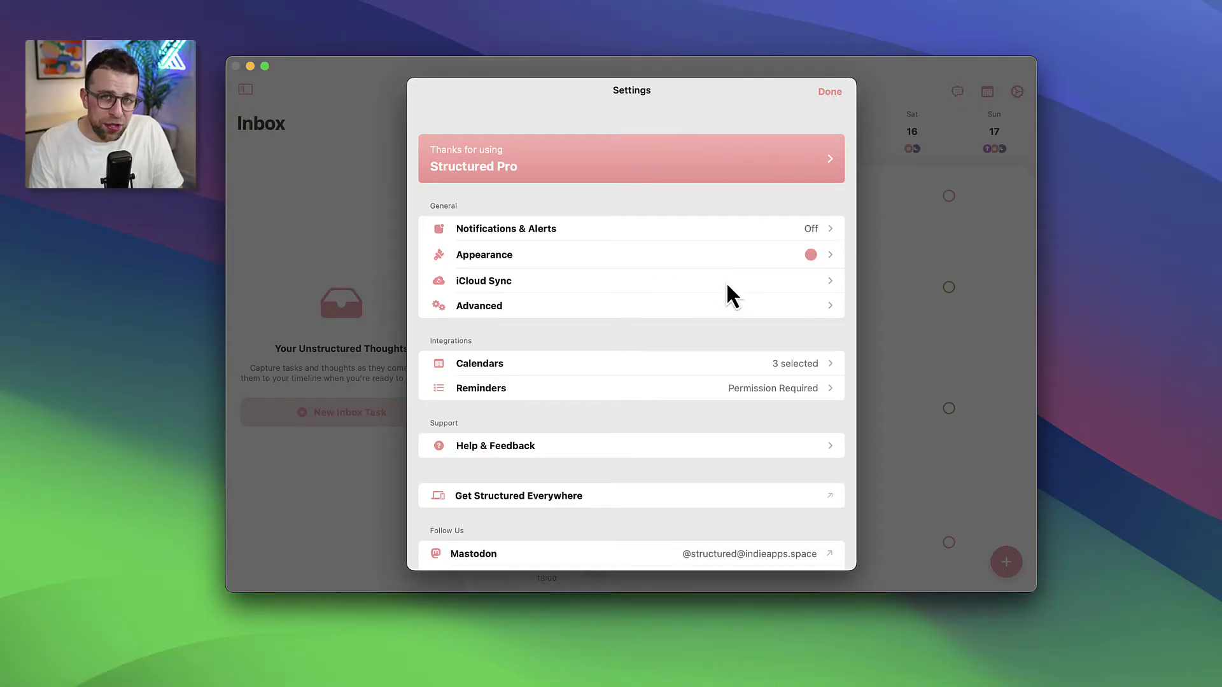
# Close Settings, resize the window, and switch the timeline to Wednesday 13 March.
pyautogui.click(829, 93)
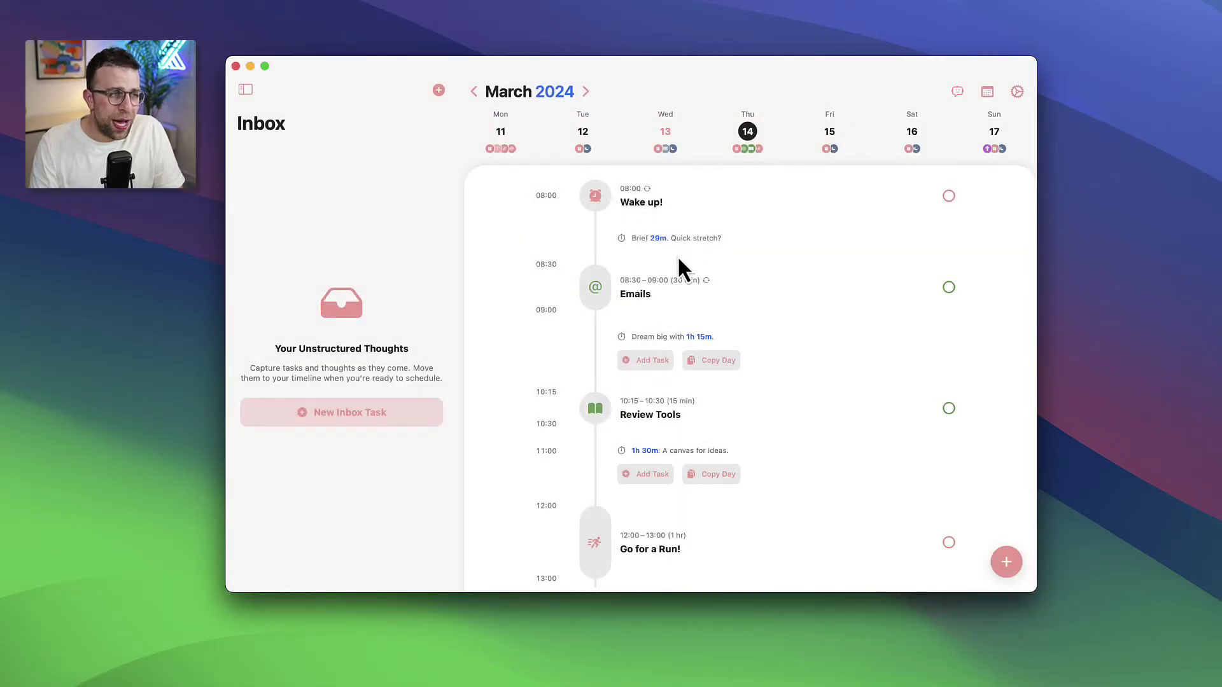
pyautogui.scroll(-5, 727, 254)
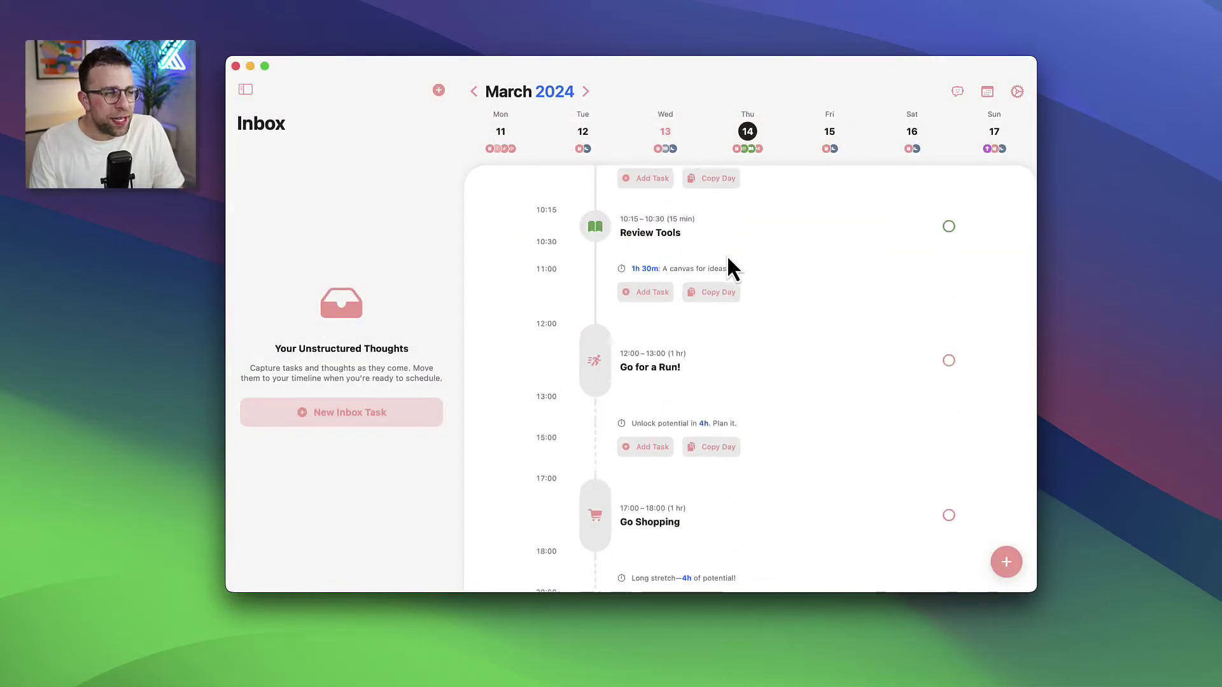
pyautogui.scroll(5, 727, 256)
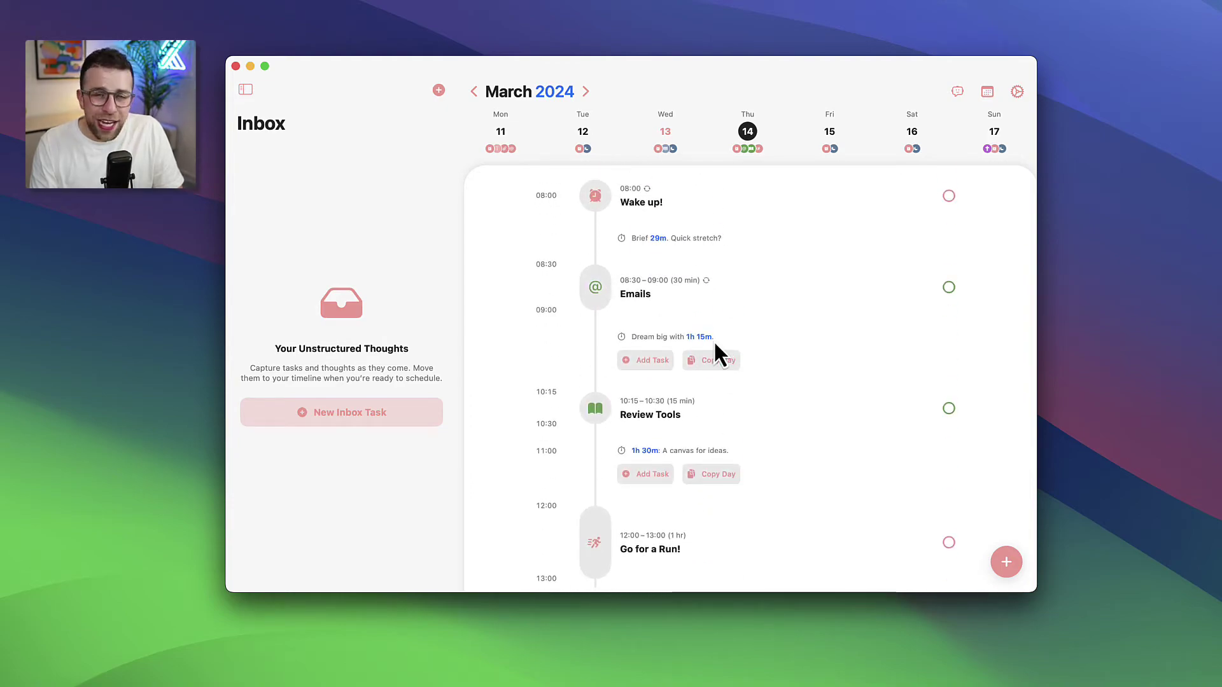
pyautogui.scroll(-3, 674, 373)
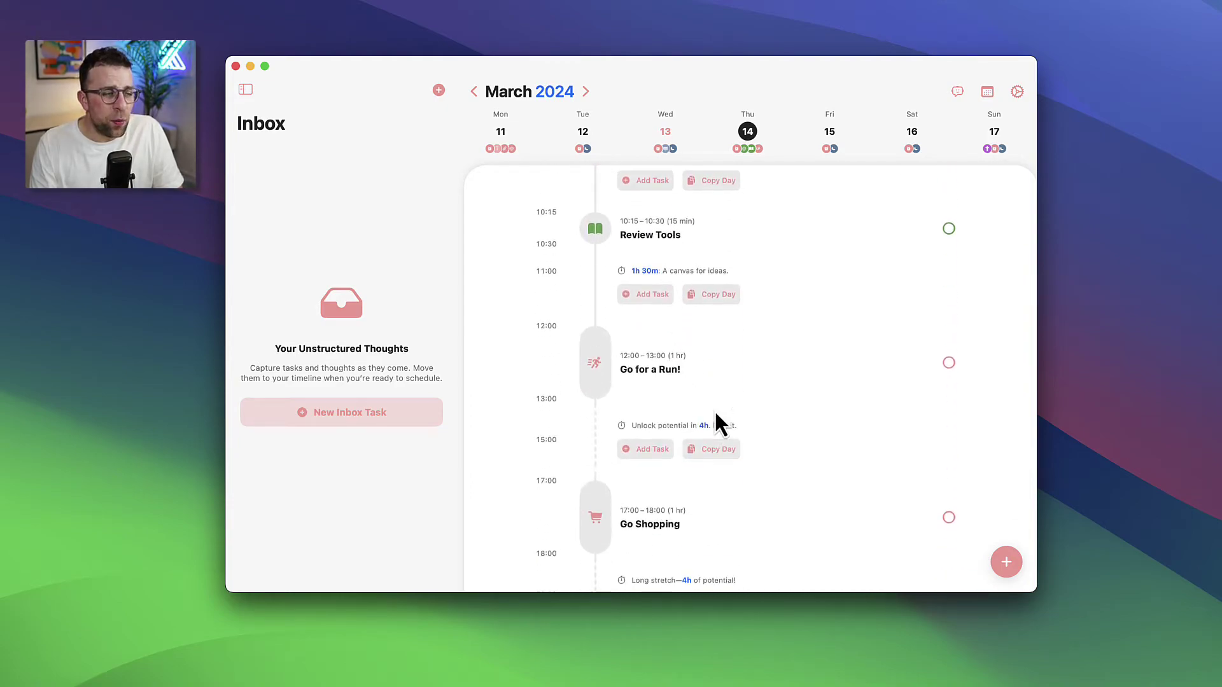
pyautogui.moveTo(1036, 590); pyautogui.dragTo(1041, 686)
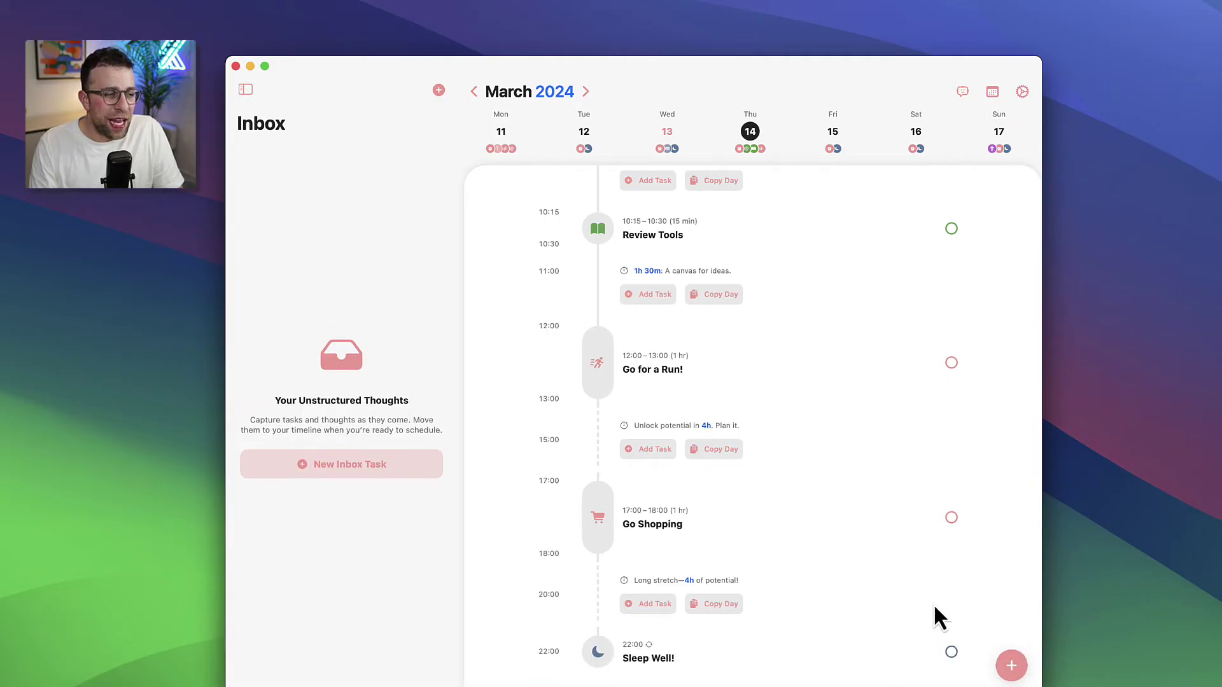
pyautogui.scroll(-1, 746, 512)
pyautogui.scroll(4, 759, 475)
pyautogui.scroll(1, 611, 232)
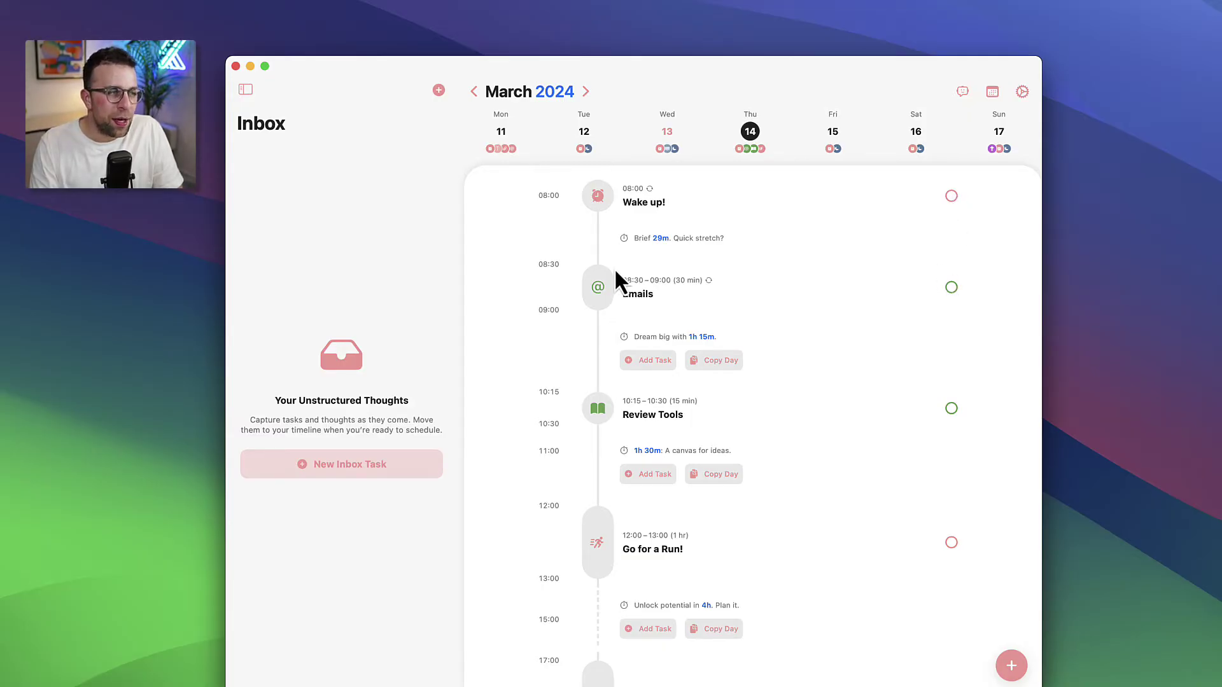
pyautogui.click(673, 129)
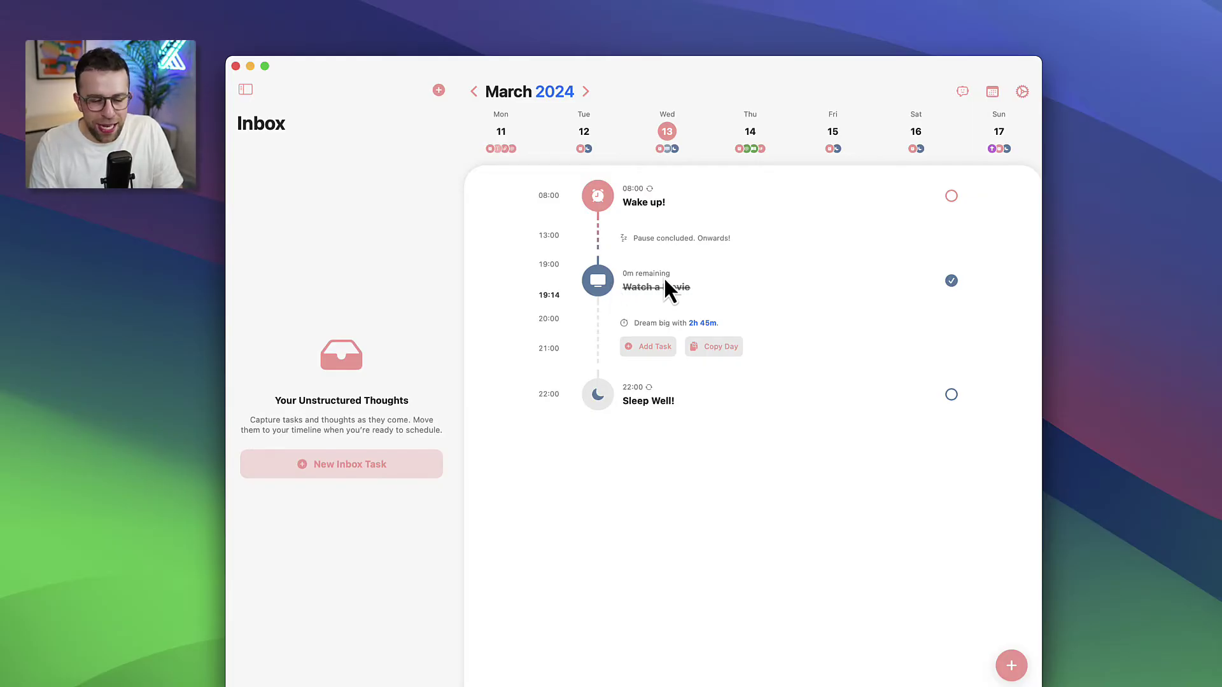
# Start a Review Structured task on Wednesday at 19:15 with a 30-minute duration.
pyautogui.click(652, 355)
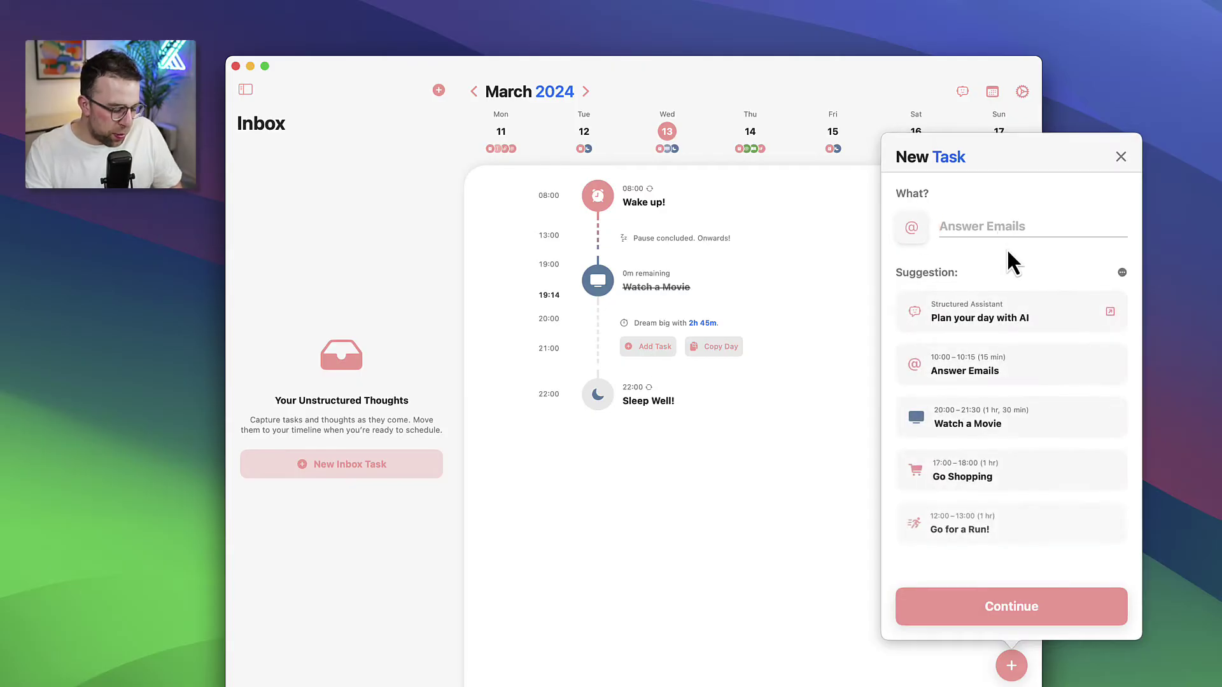
pyautogui.write('Review')
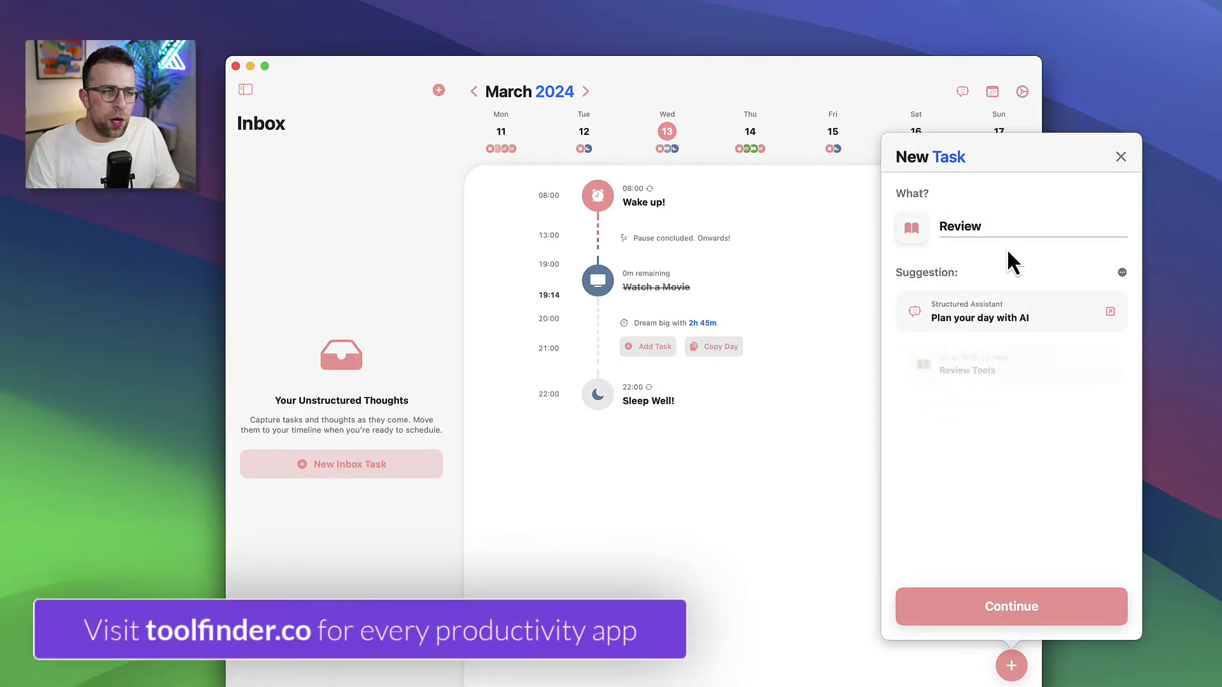
pyautogui.write(' Structured')
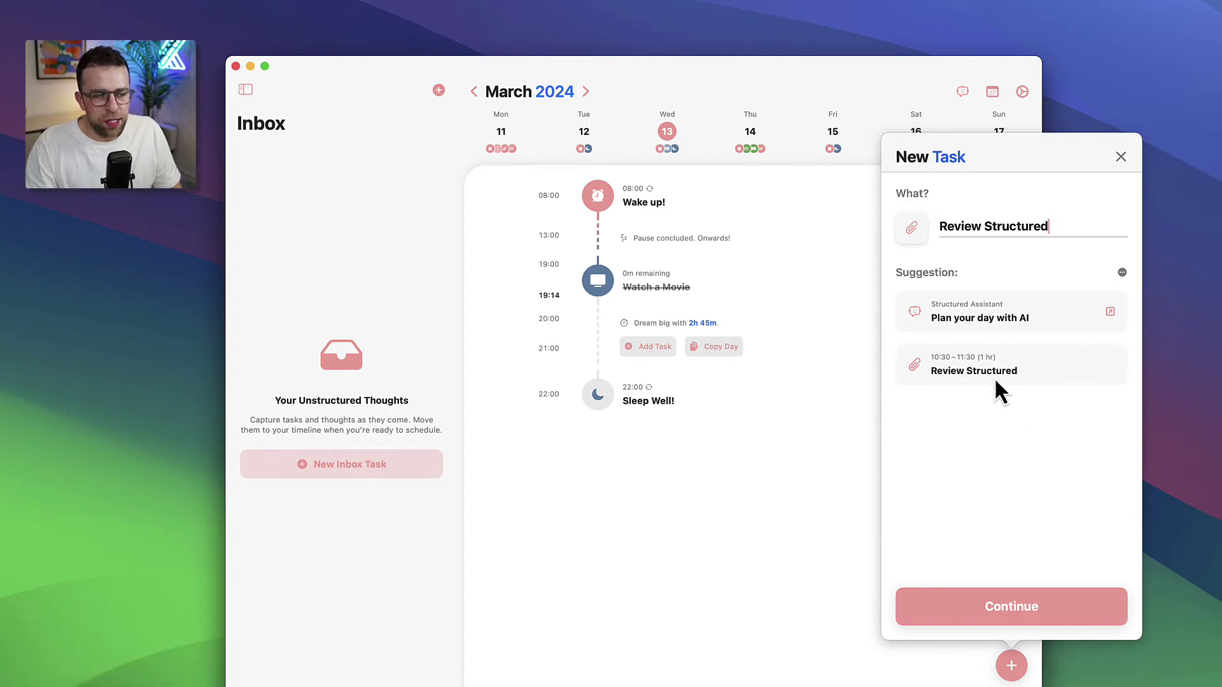
pyautogui.click(994, 369)
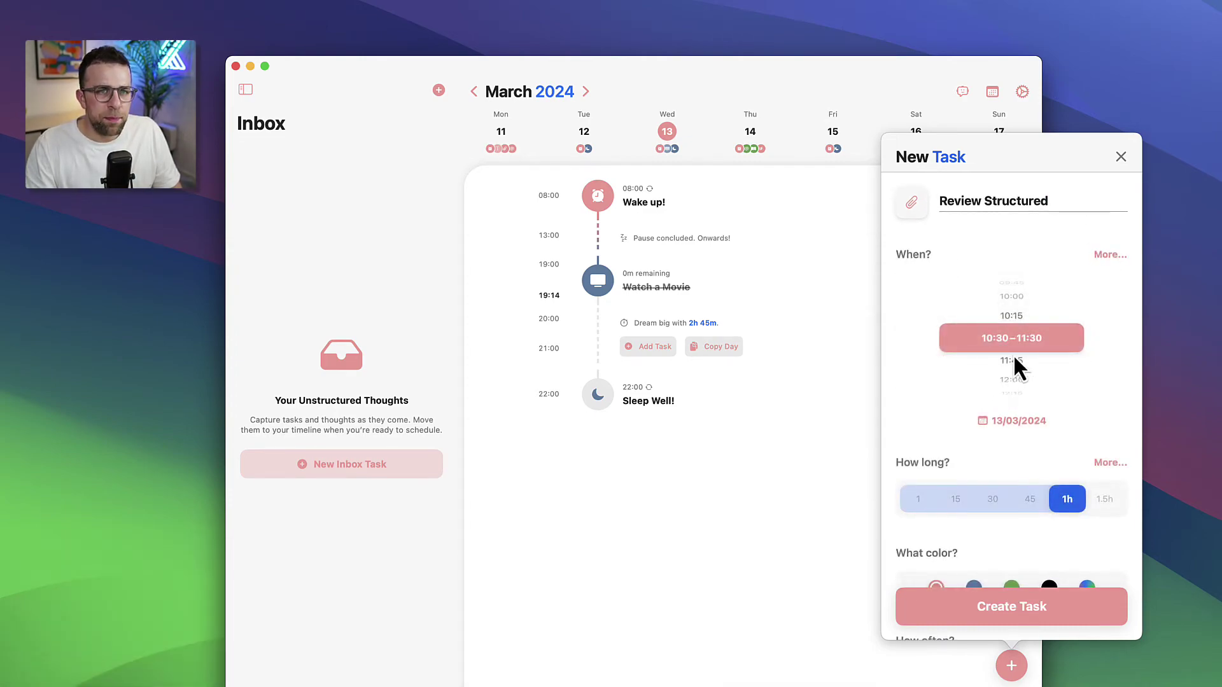
pyautogui.scroll(-8, 1014, 358)
pyautogui.scroll(-9, 1014, 358)
pyautogui.scroll(-9, 1014, 358)
pyautogui.scroll(-8, 1014, 358)
pyautogui.scroll(-1, 1013, 354)
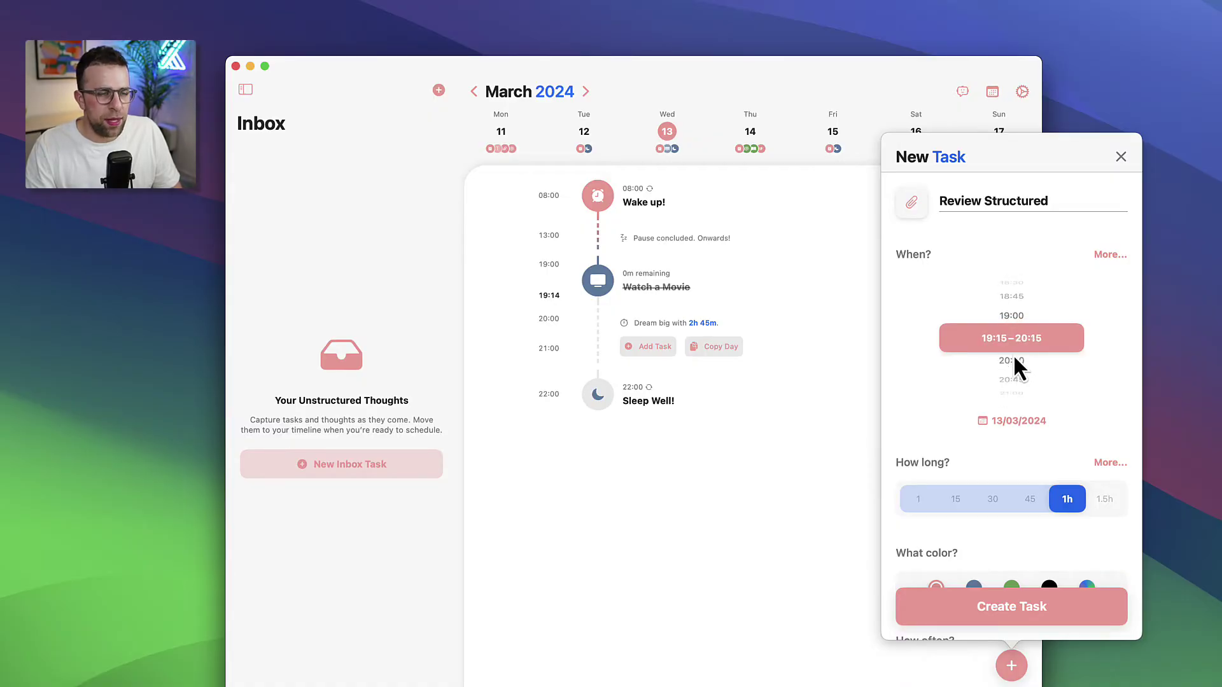
pyautogui.moveTo(1035, 509); pyautogui.dragTo(990, 502)
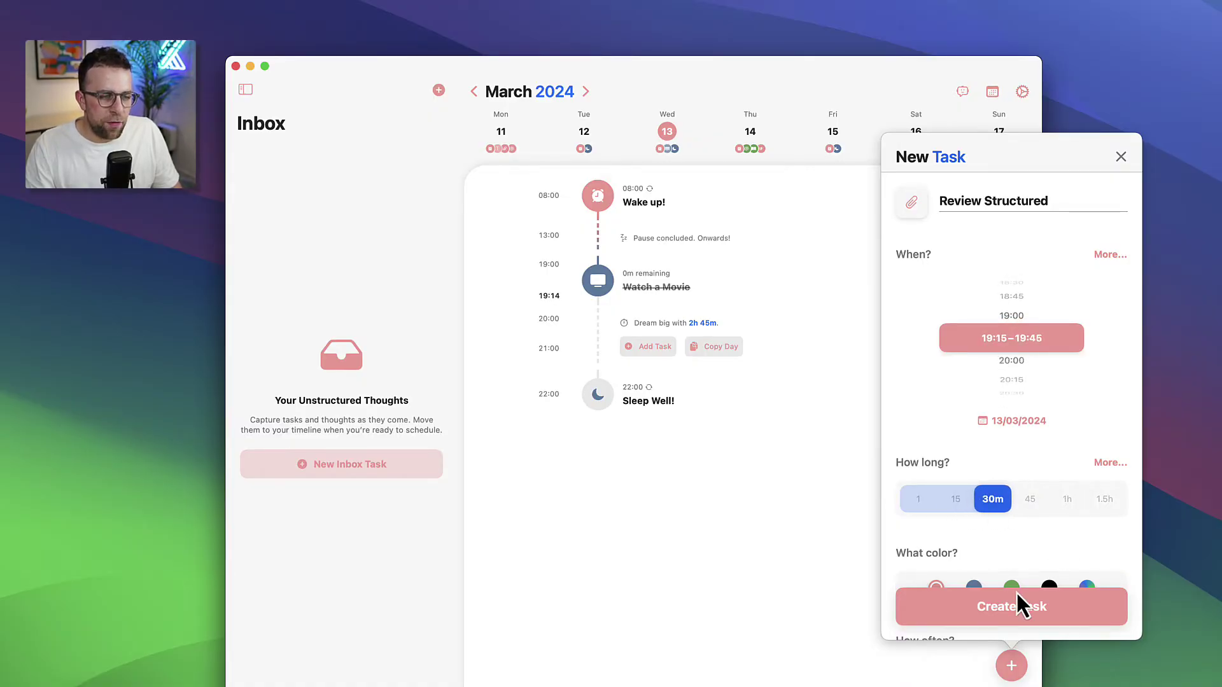
# Try the weekly, daily and monthly repeat options, then create the Review Structured task.
pyautogui.scroll(-5, 1007, 520)
pyautogui.scroll(-3, 1006, 520)
pyautogui.scroll(-1, 1007, 521)
pyautogui.scroll(-3, 1006, 520)
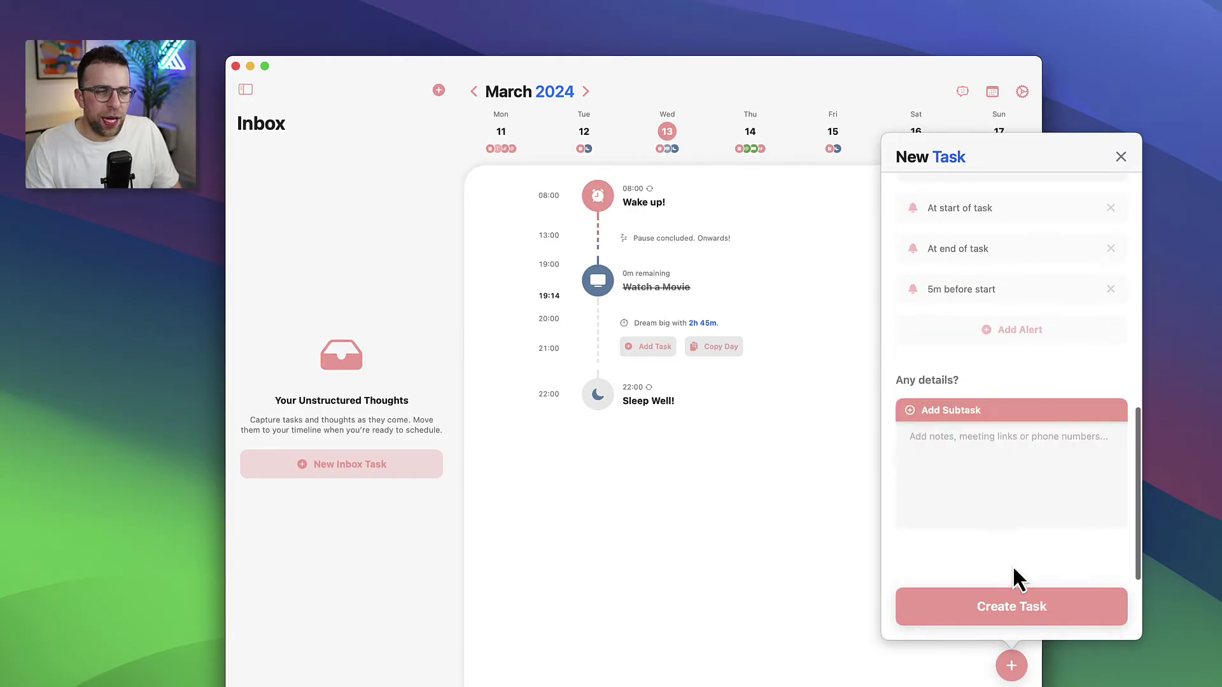
pyautogui.scroll(5, 975, 380)
pyautogui.scroll(2, 976, 380)
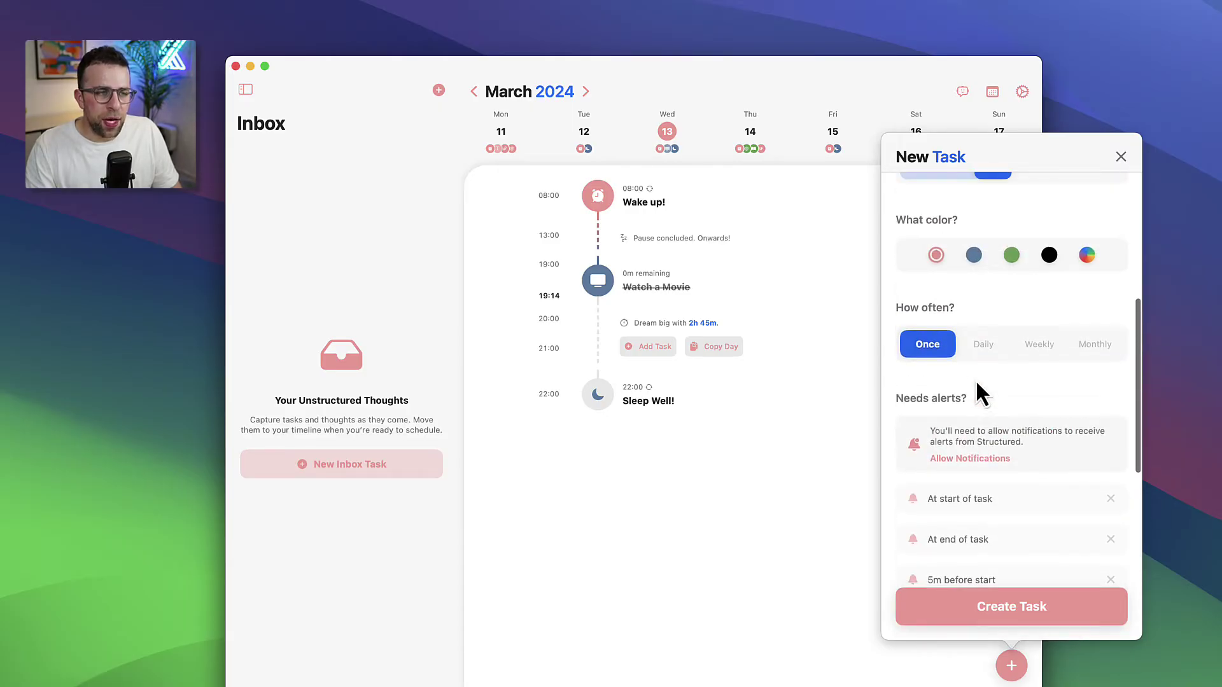
pyautogui.click(1037, 344)
pyautogui.click(990, 333)
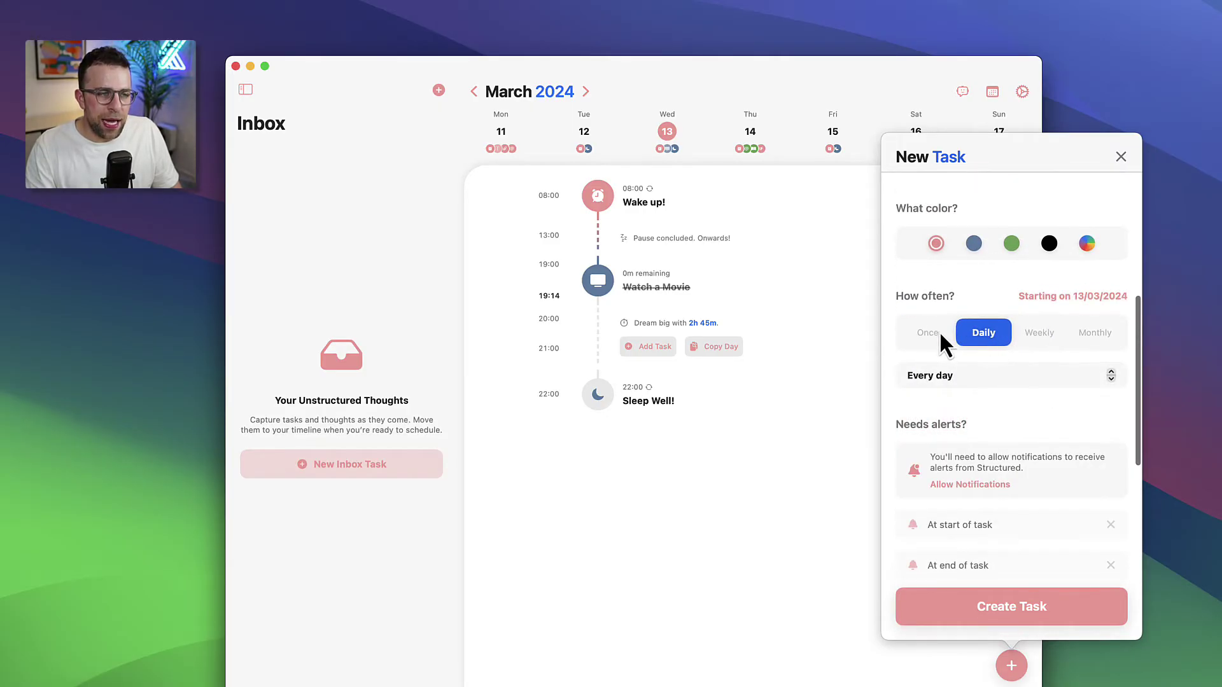
pyautogui.click(1038, 334)
pyautogui.click(1091, 342)
pyautogui.scroll(2, 1005, 399)
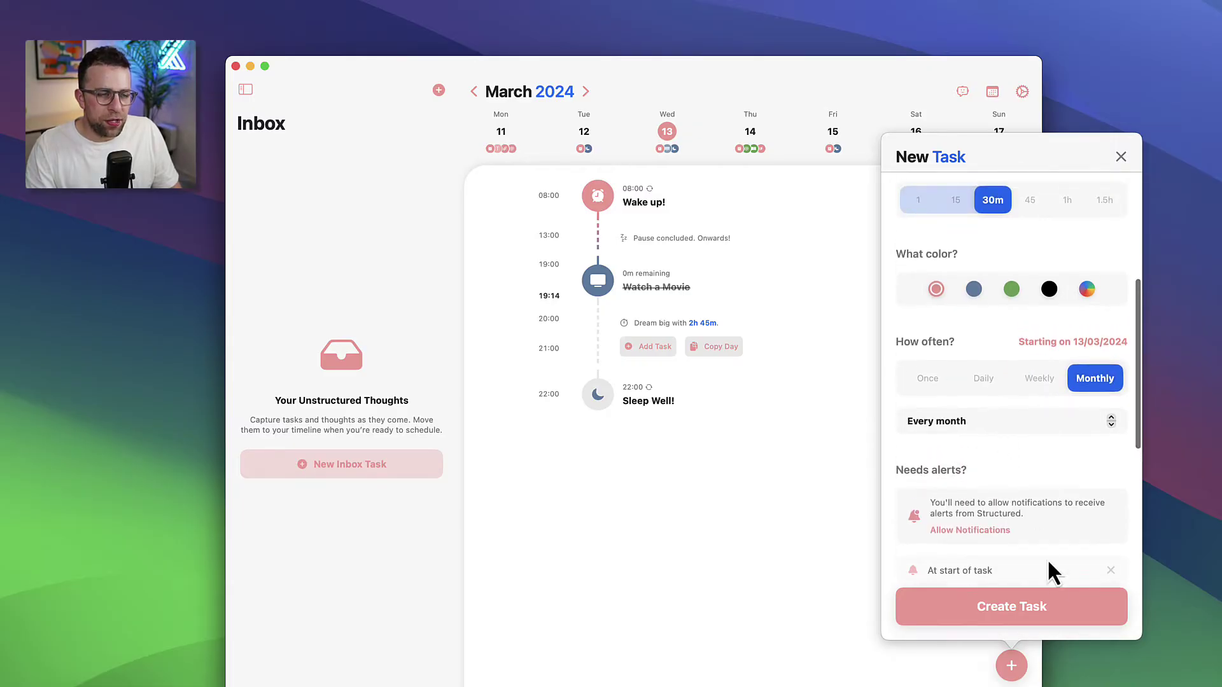
pyautogui.click(1037, 605)
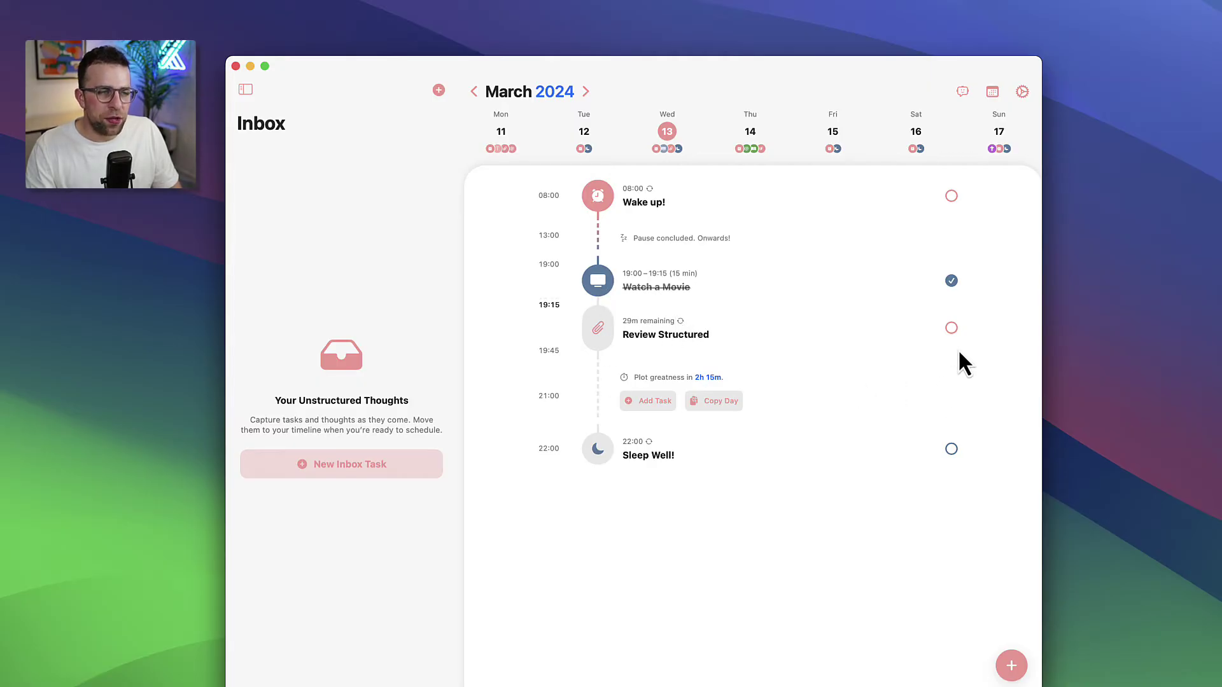
# Mark Review Structured complete and switch the timeline to Thursday 14 March.
pyautogui.click(952, 327)
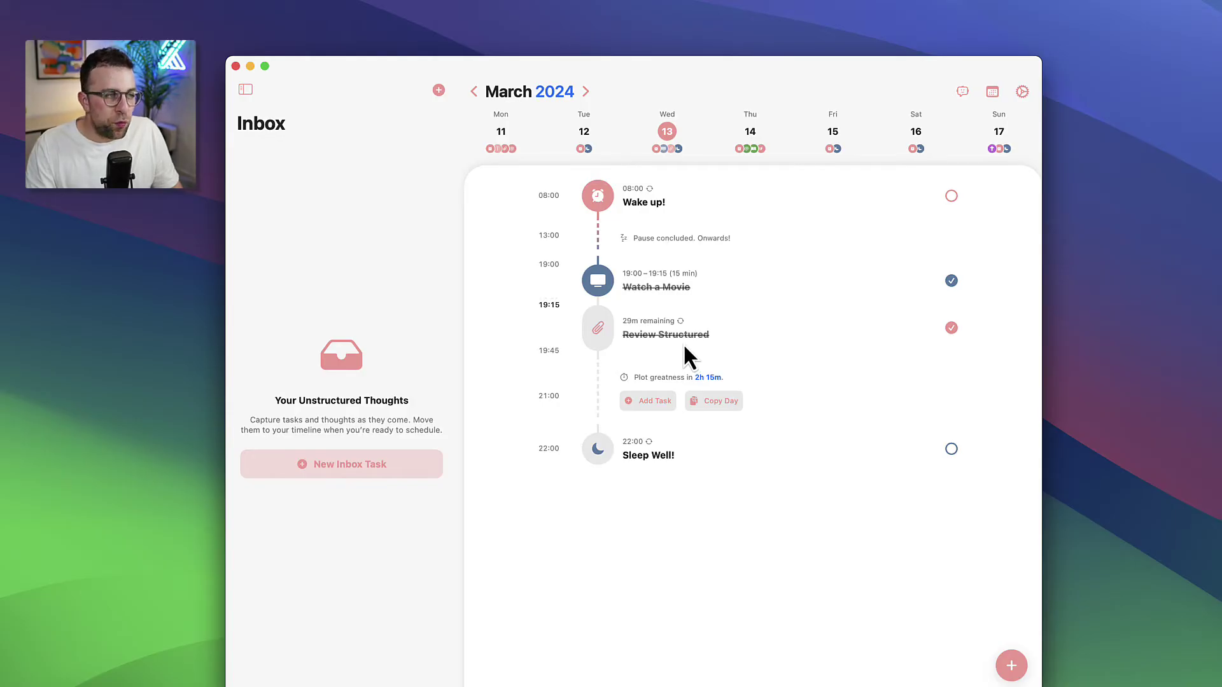
pyautogui.click(749, 144)
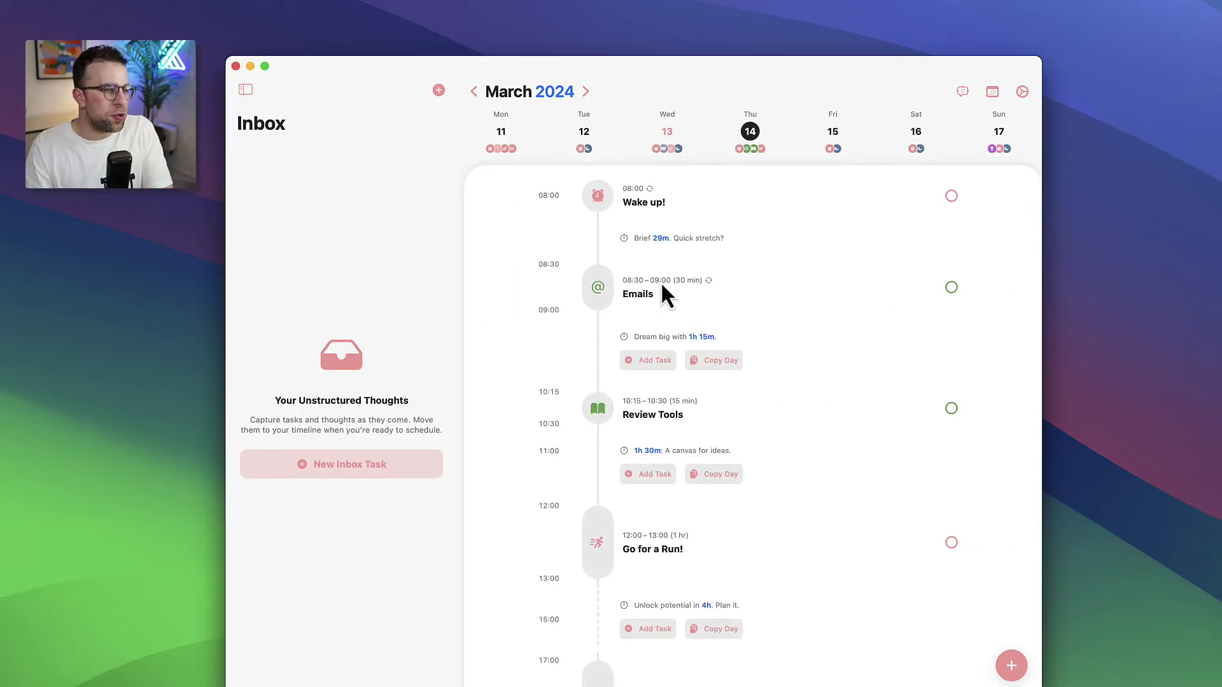
# Open the Emails task editor, then close it and its details without changes.
pyautogui.click(661, 281)
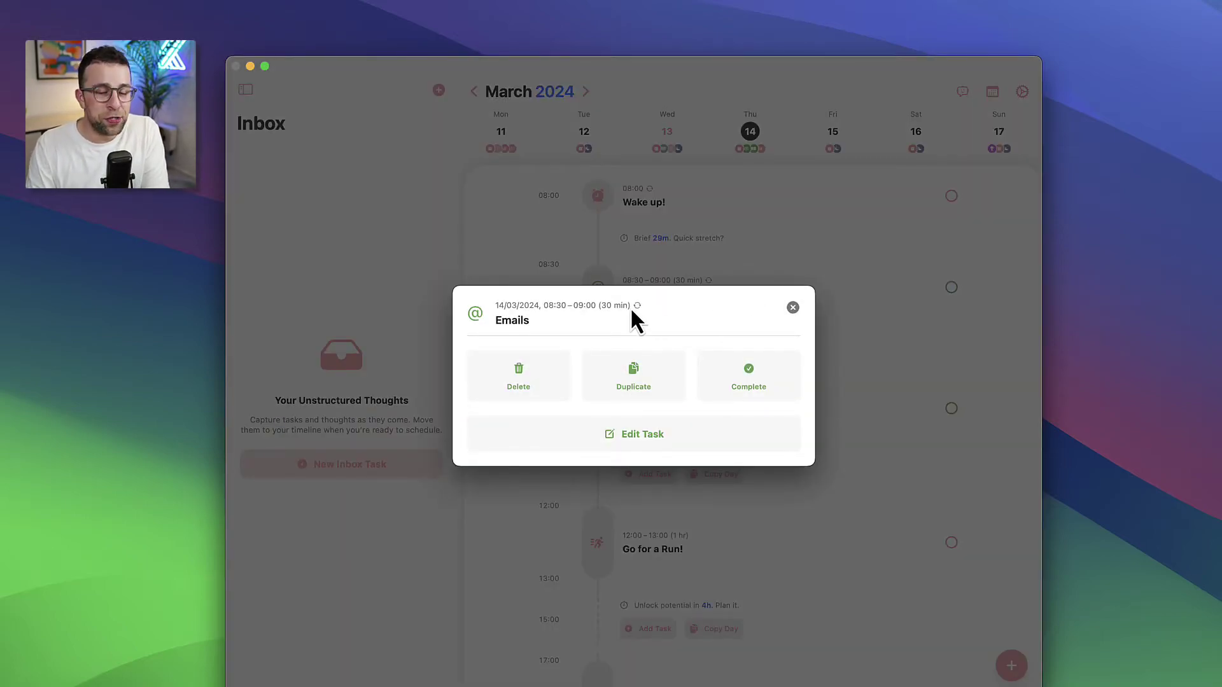
pyautogui.click(659, 437)
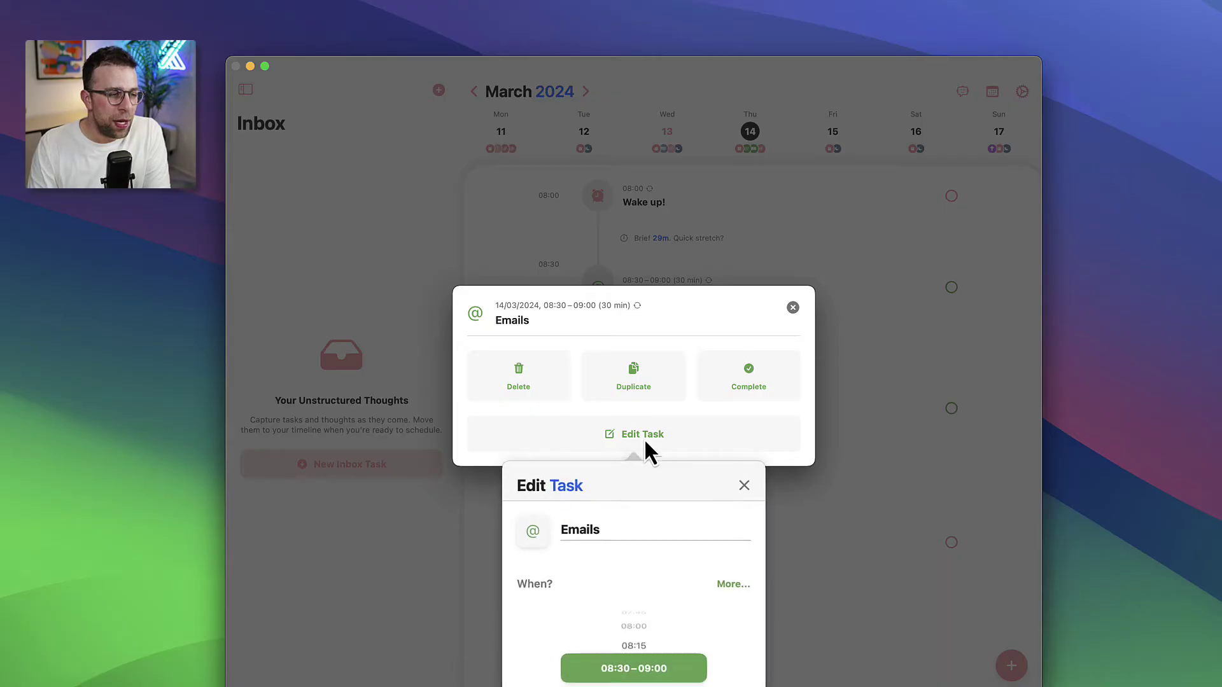
pyautogui.scroll(-3, 651, 561)
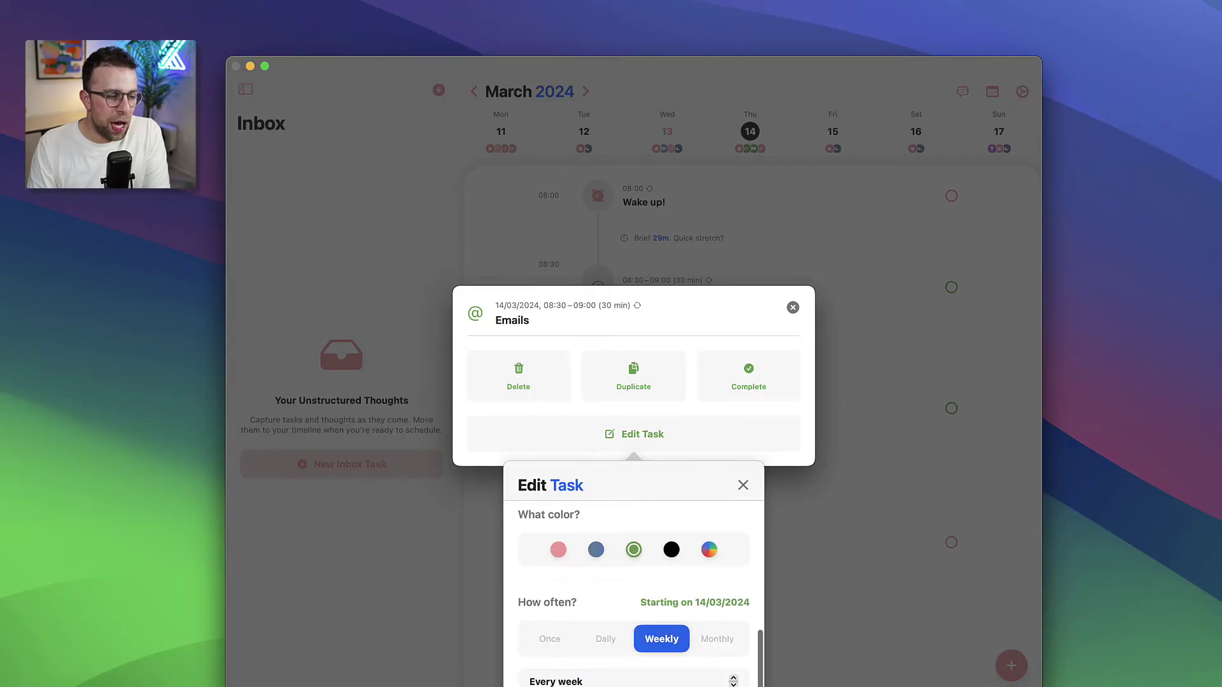
pyautogui.click(890, 490)
pyautogui.click(793, 307)
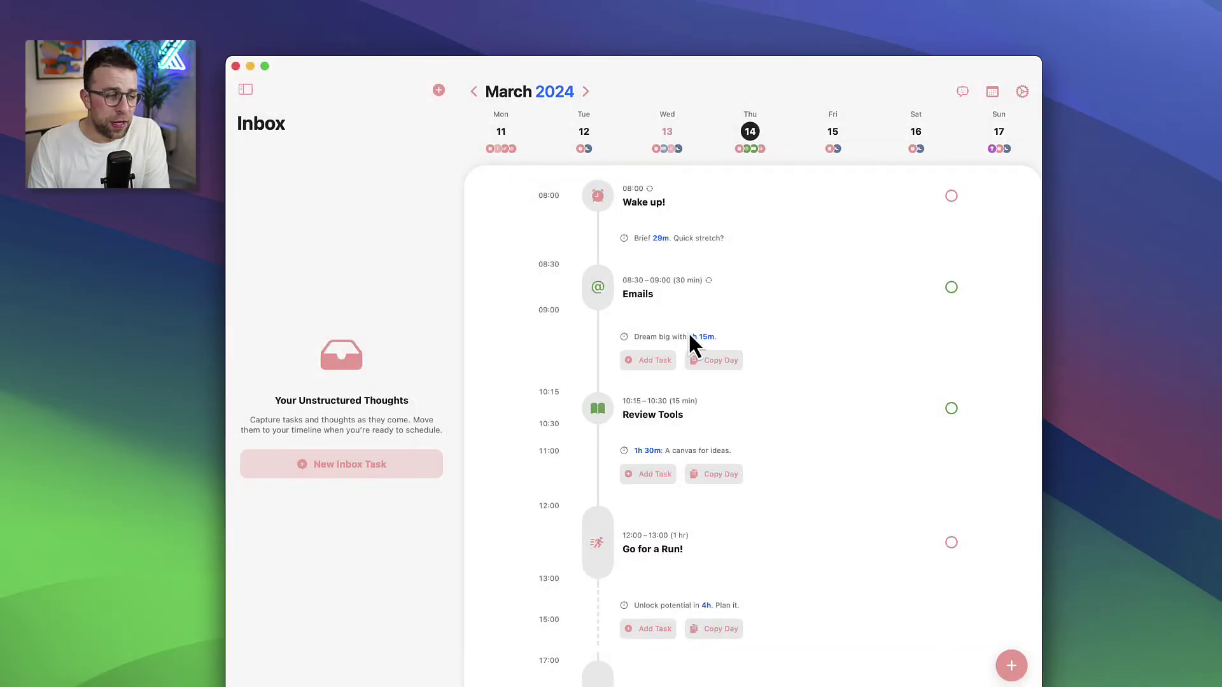
# Scroll down Thursday's timeline, then open and close the Go for a Run! details.
pyautogui.scroll(-3, 690, 336)
pyautogui.scroll(-1, 599, 323)
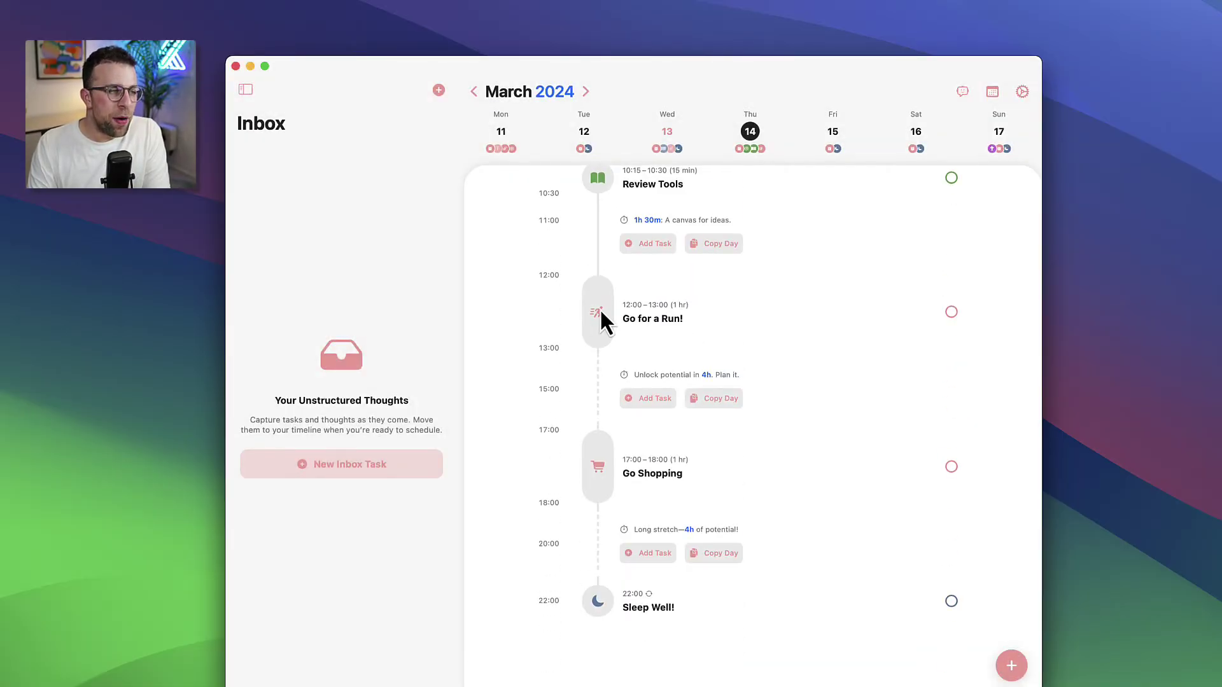
pyautogui.click(599, 312)
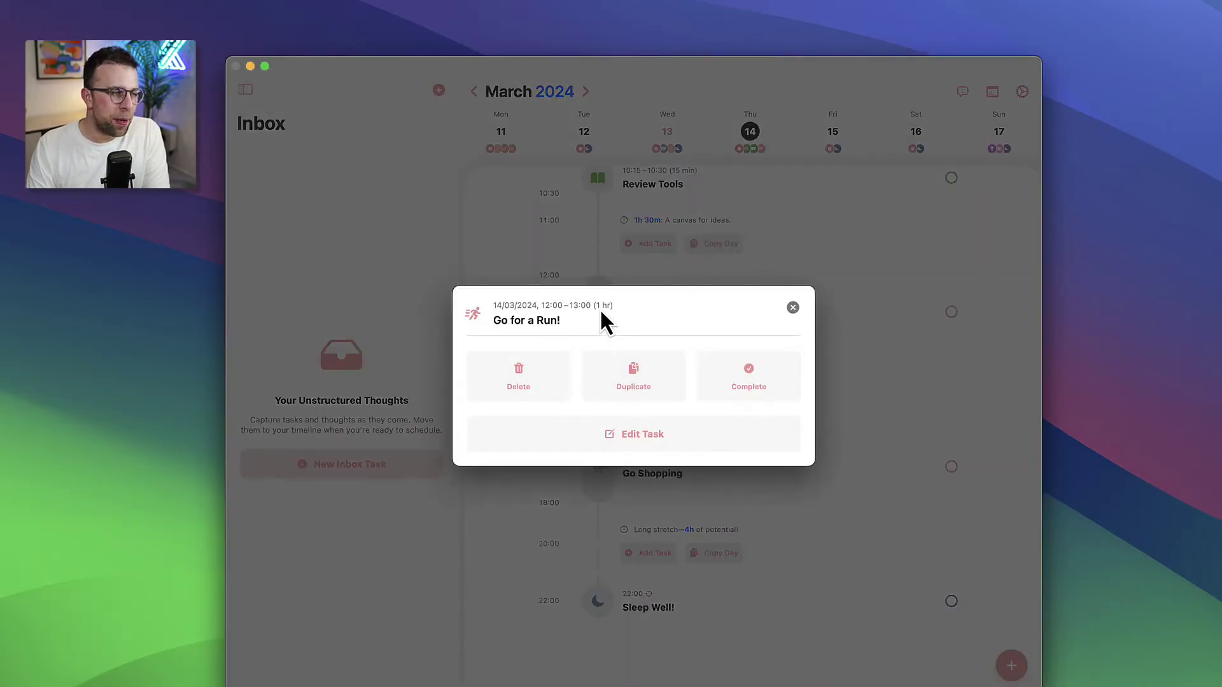
pyautogui.click(793, 308)
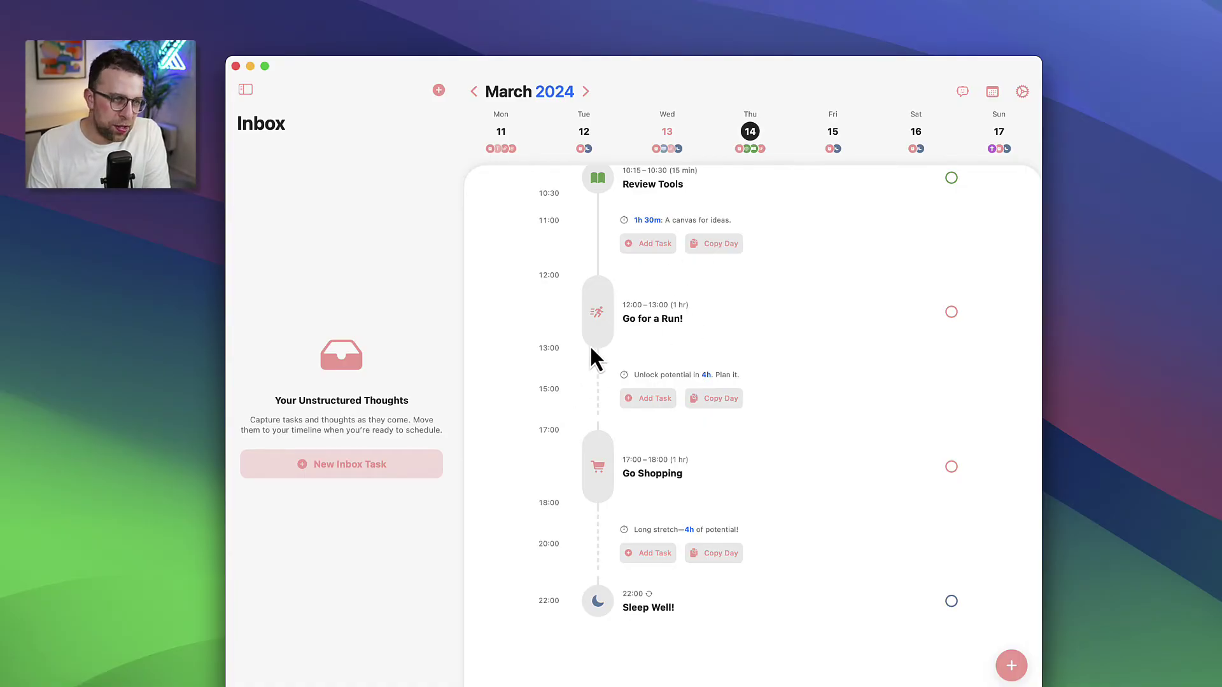
# Browse Sunday 17, Saturday 16 and Tuesday 12, ending back on Wednesday 13 March.
pyautogui.click(1002, 143)
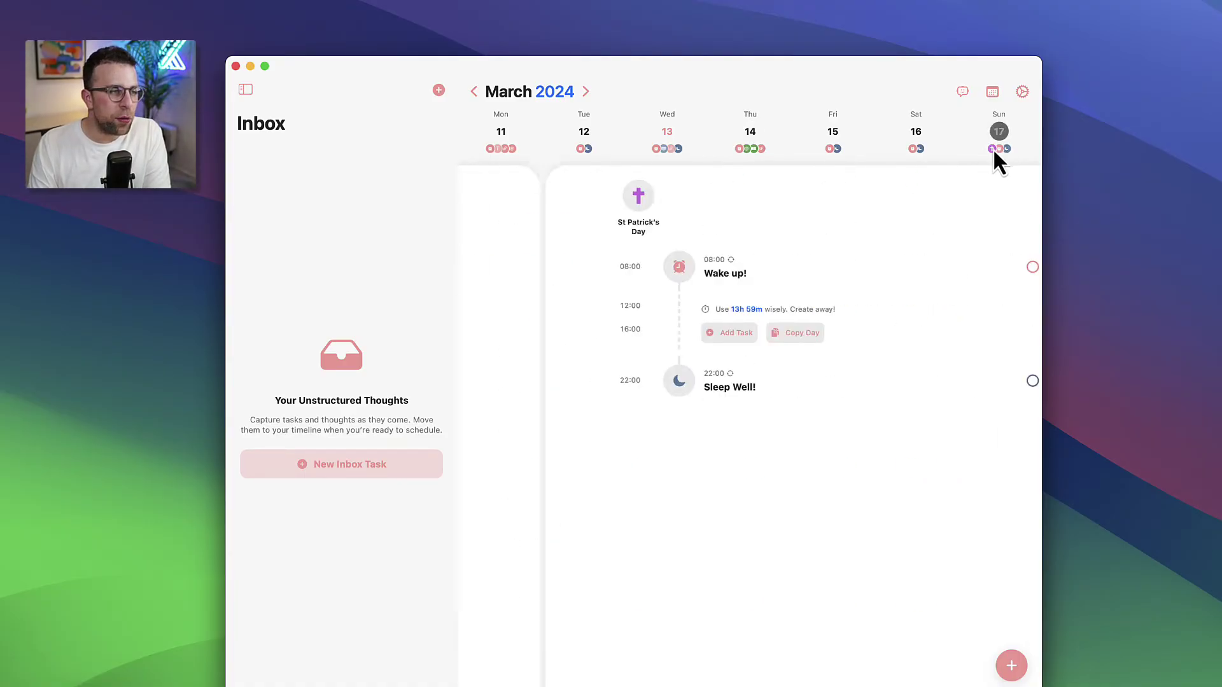
pyautogui.click(920, 135)
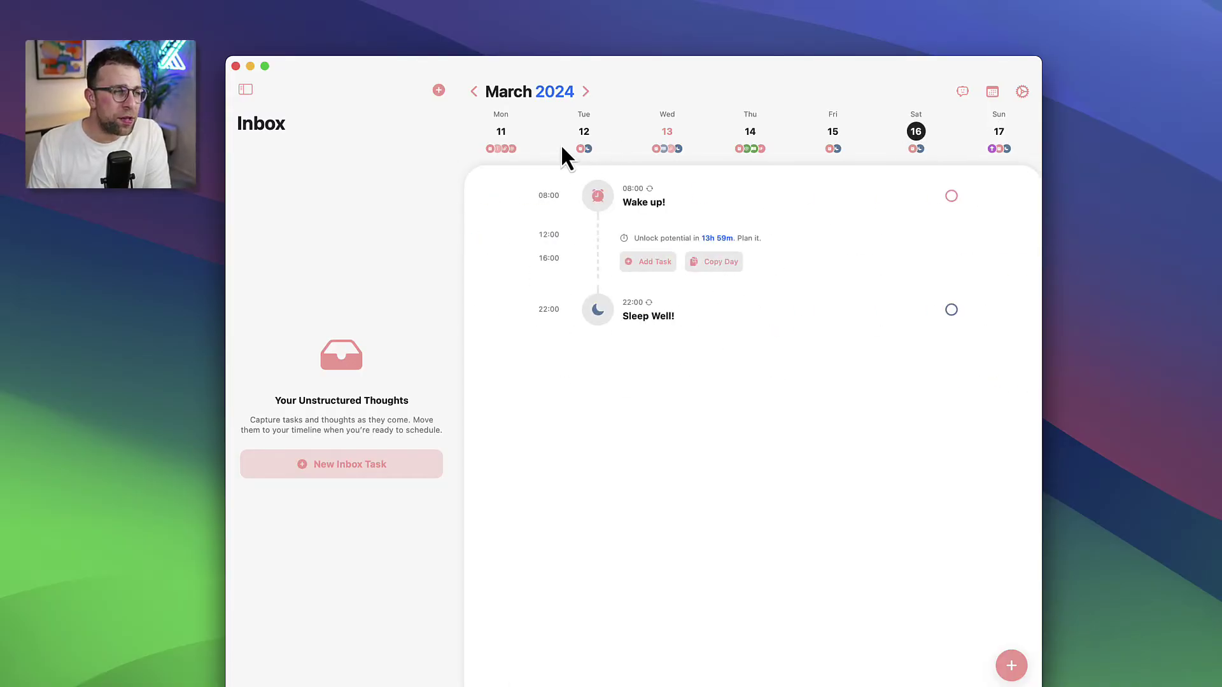
pyautogui.click(577, 126)
pyautogui.click(671, 129)
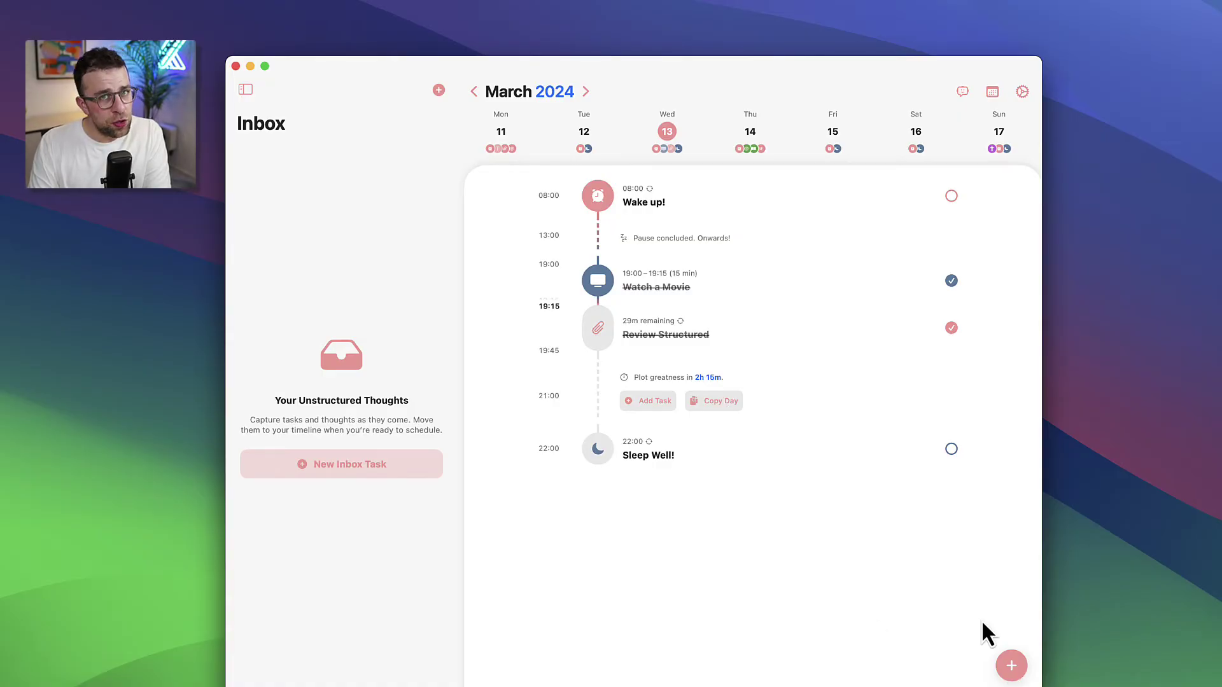
# Create Go for a Run! in the Inbox and drag it onto Wednesday at 20:50.
pyautogui.click(368, 462)
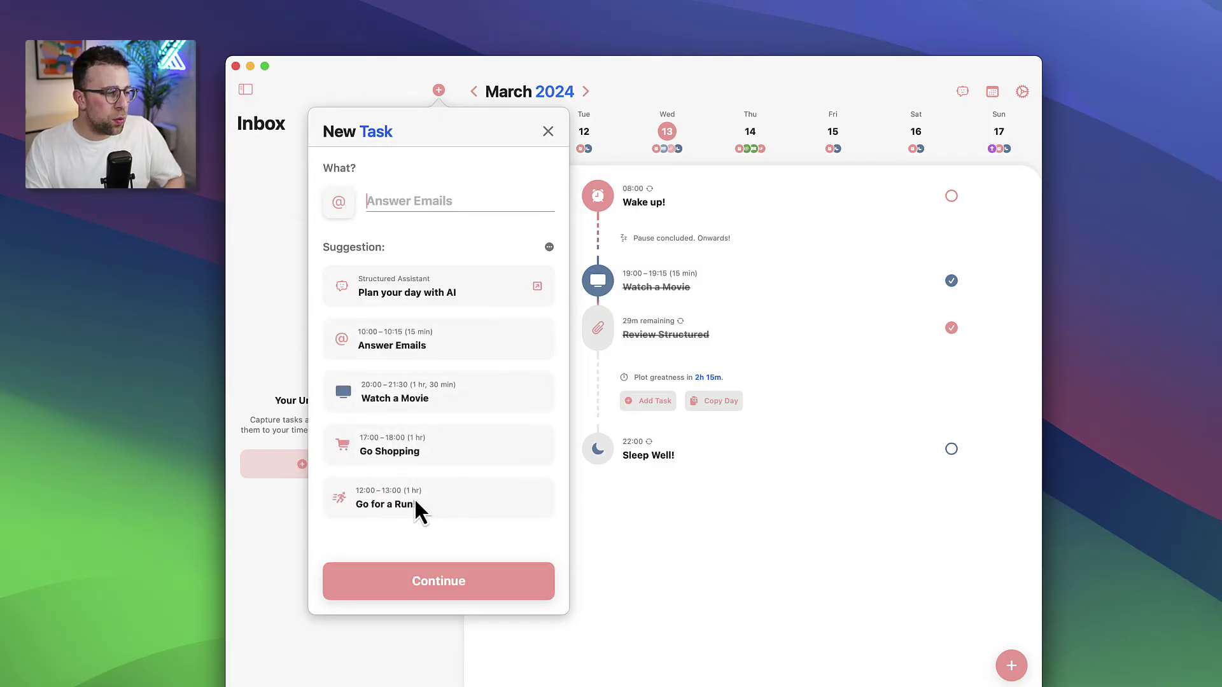
pyautogui.click(414, 497)
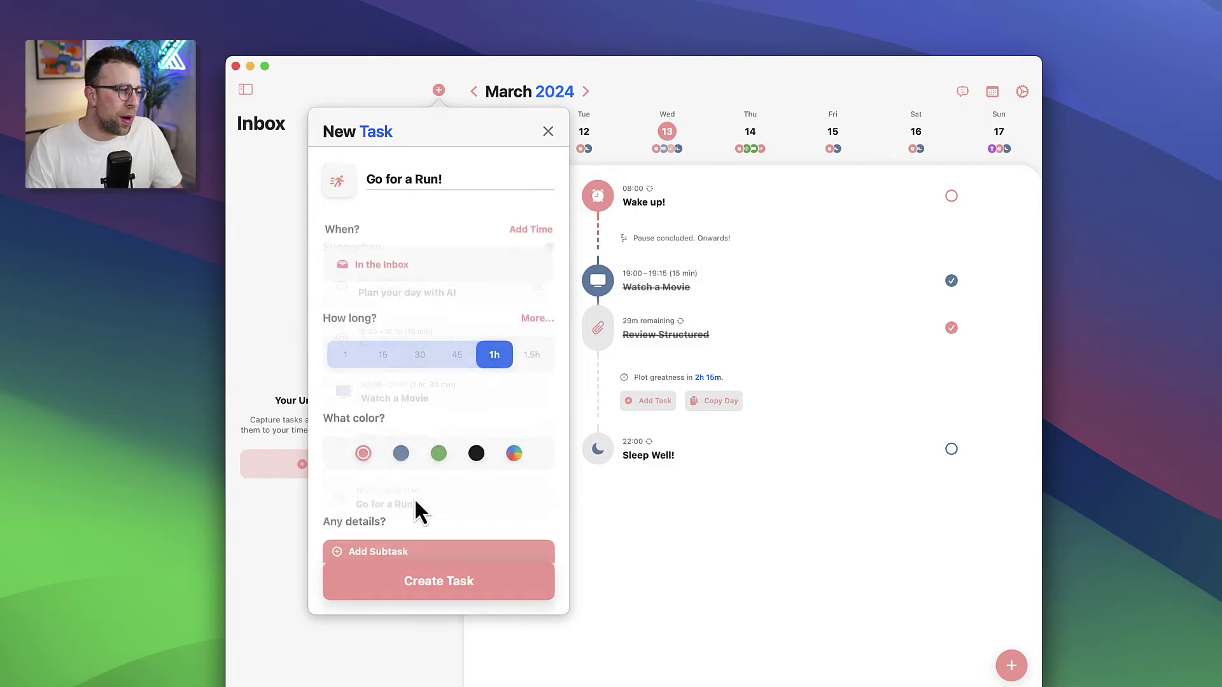
pyautogui.click(462, 586)
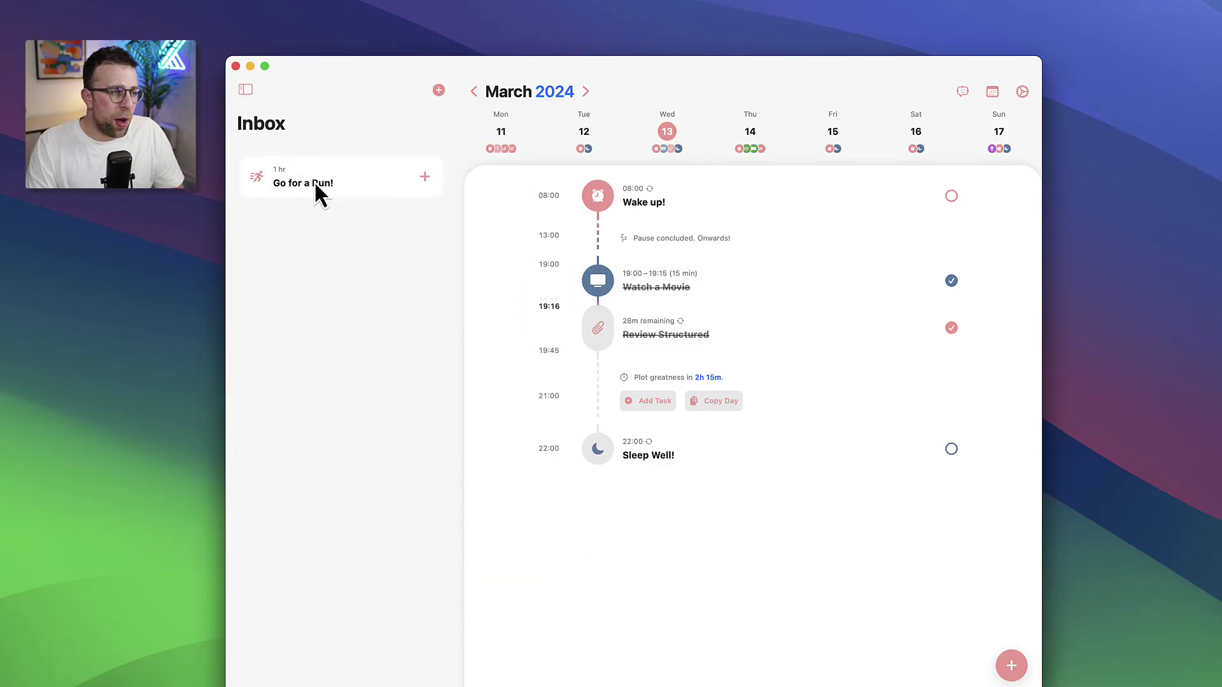
pyautogui.moveTo(314, 181); pyautogui.dragTo(617, 353)
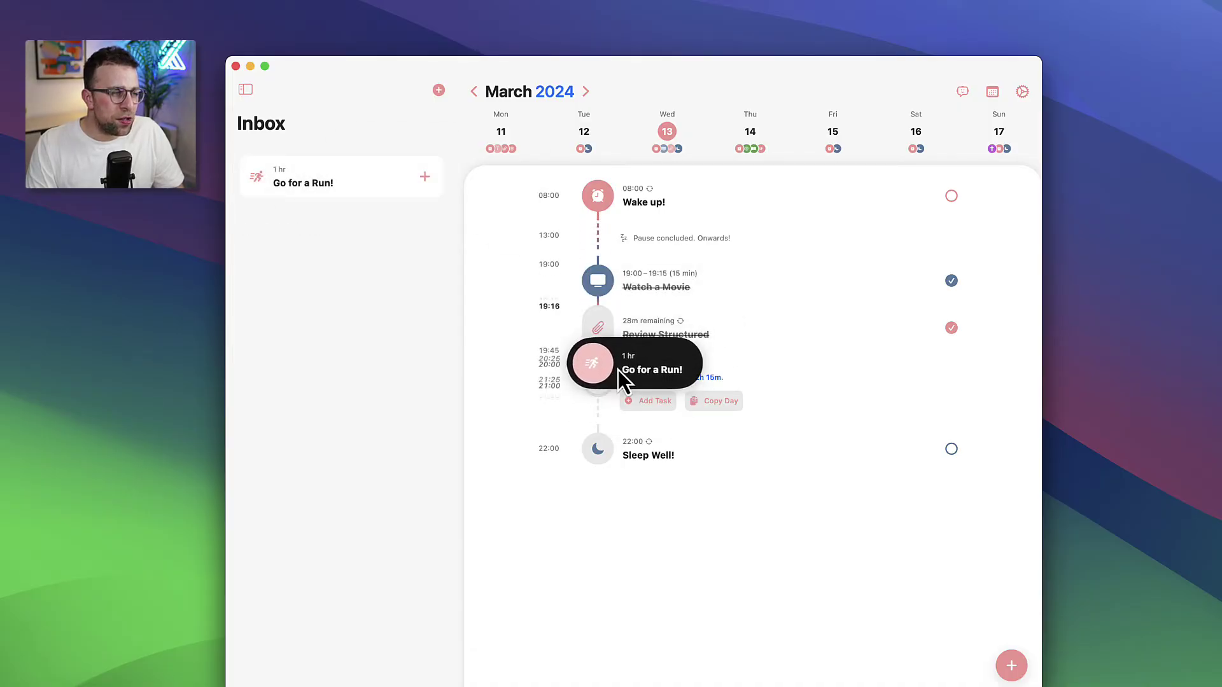
pyautogui.moveTo(617, 353); pyautogui.dragTo(609, 412)
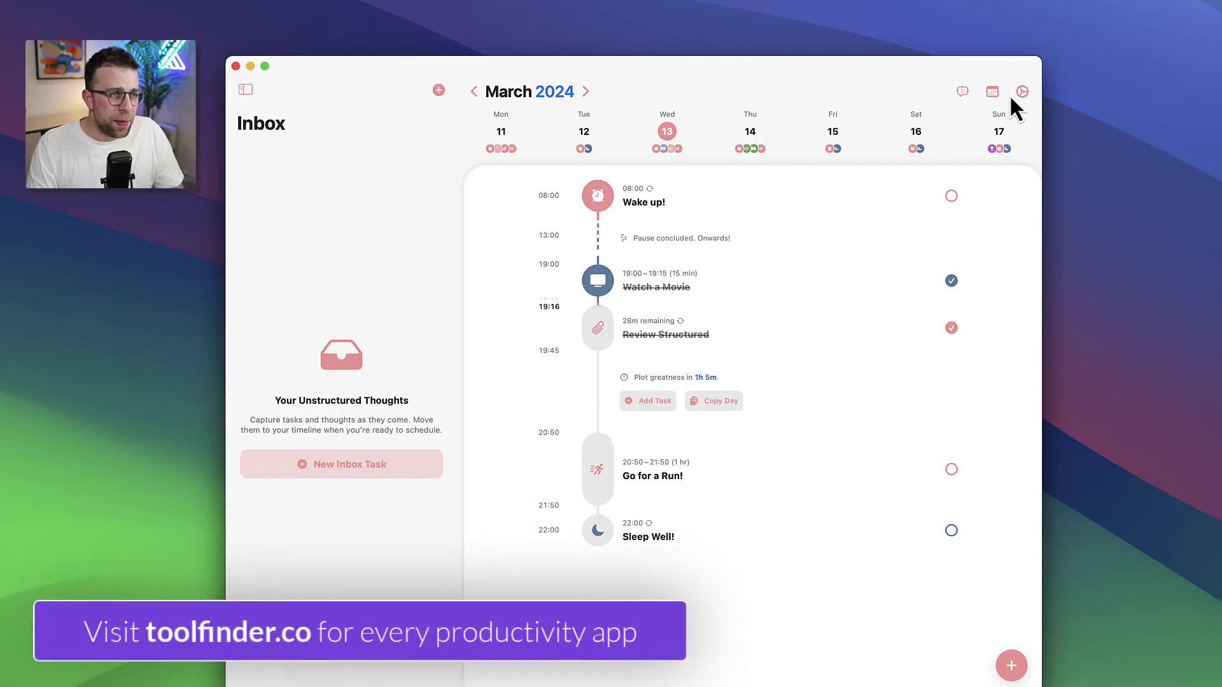
# Open and close the AI assistant, then choose Plan your day with AI from the + menu.
pyautogui.click(962, 92)
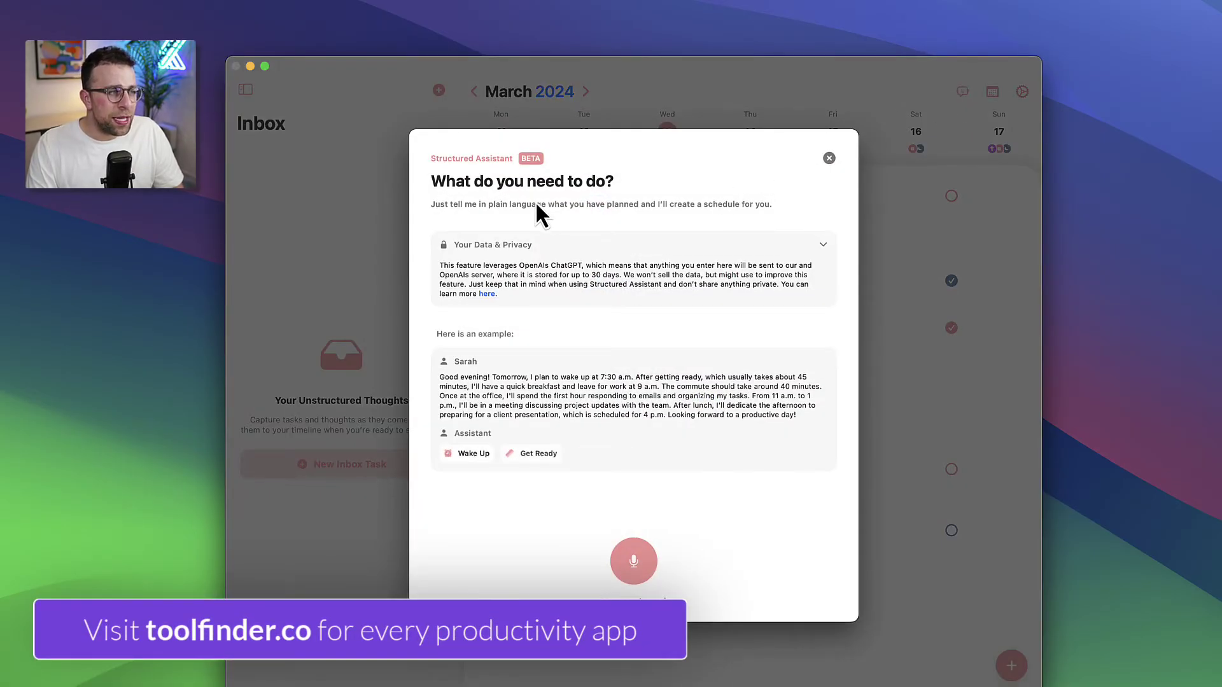
pyautogui.click(829, 158)
pyautogui.click(1012, 666)
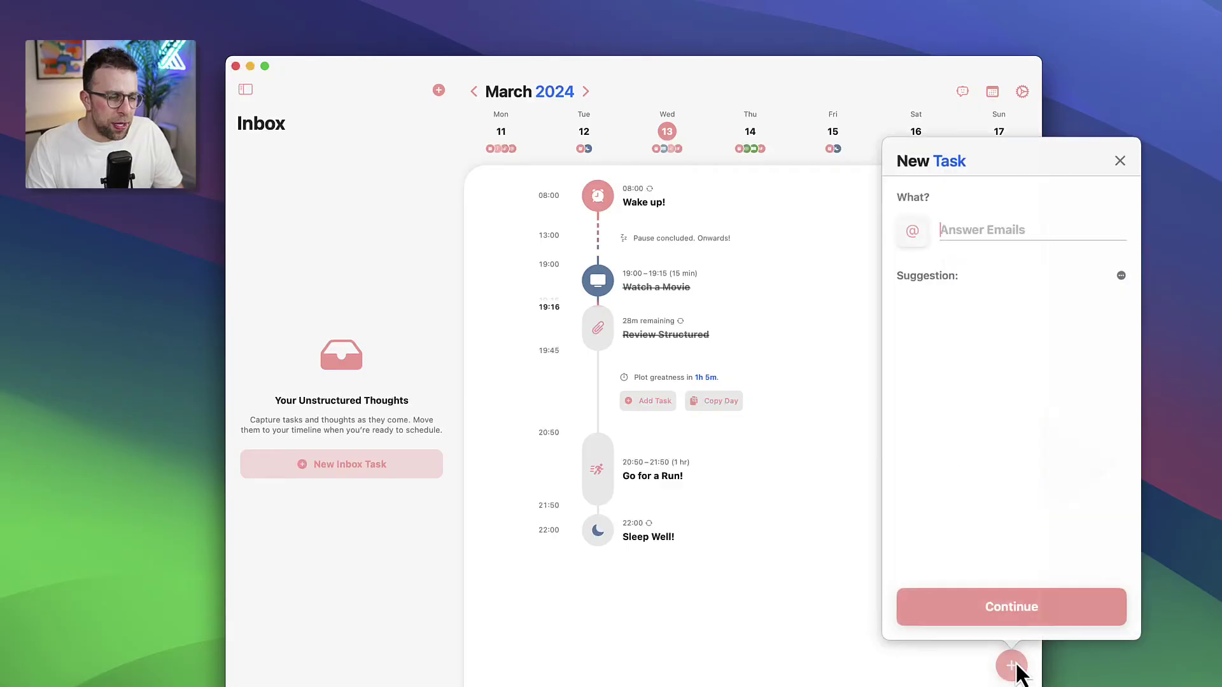
pyautogui.click(979, 316)
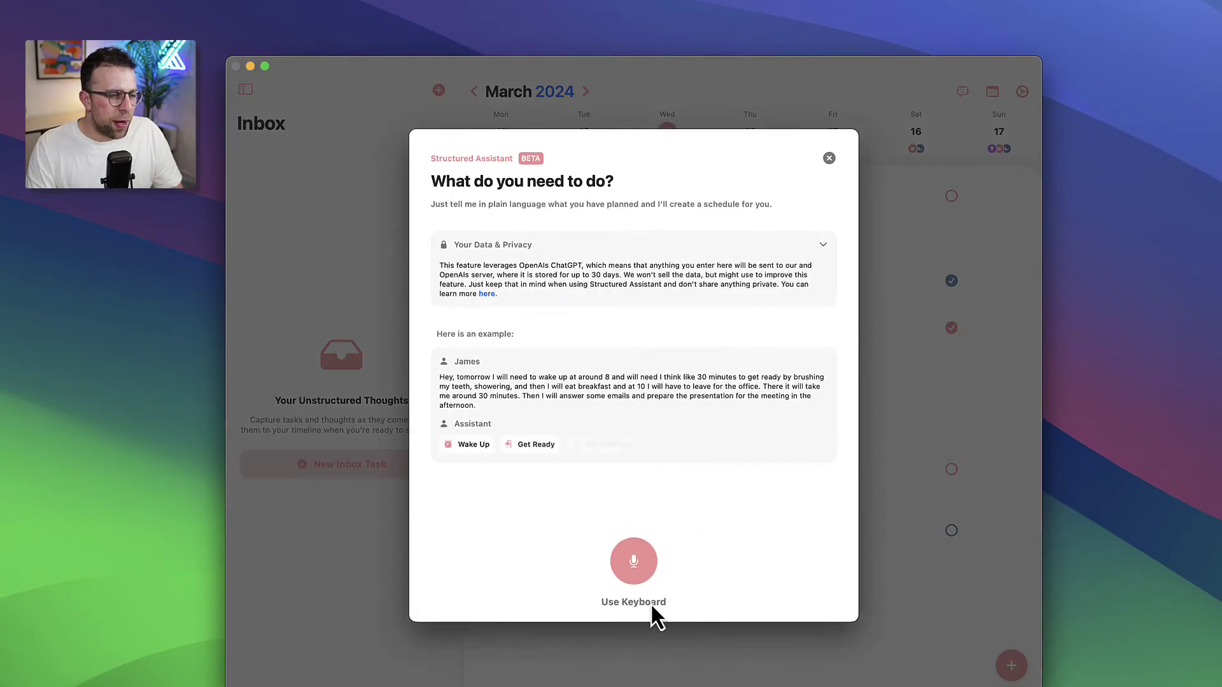
# Submit tomorrow's plan: wake 7:05, train 7:20, shower at work 7:45, walk 9:04.
pyautogui.click(650, 602)
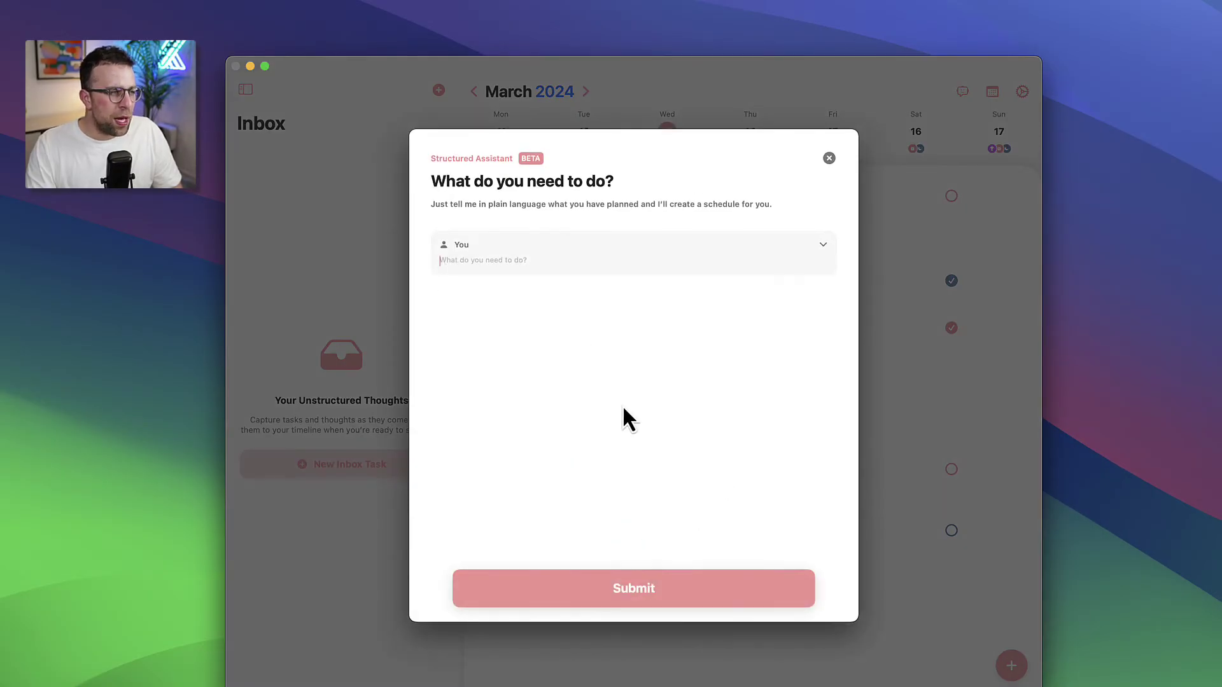
pyautogui.write('tomororw,')
pyautogui.write(' wake up at ')
pyautogui.write('7:05am, get rain')
pyautogui.press('BackSpace')
pyautogui.press('BackSpace')
pyautogui.press('BackSpace')
pyautogui.write('train for 7:20am, shower at work at 7:45am and take a walk at 9:04am')
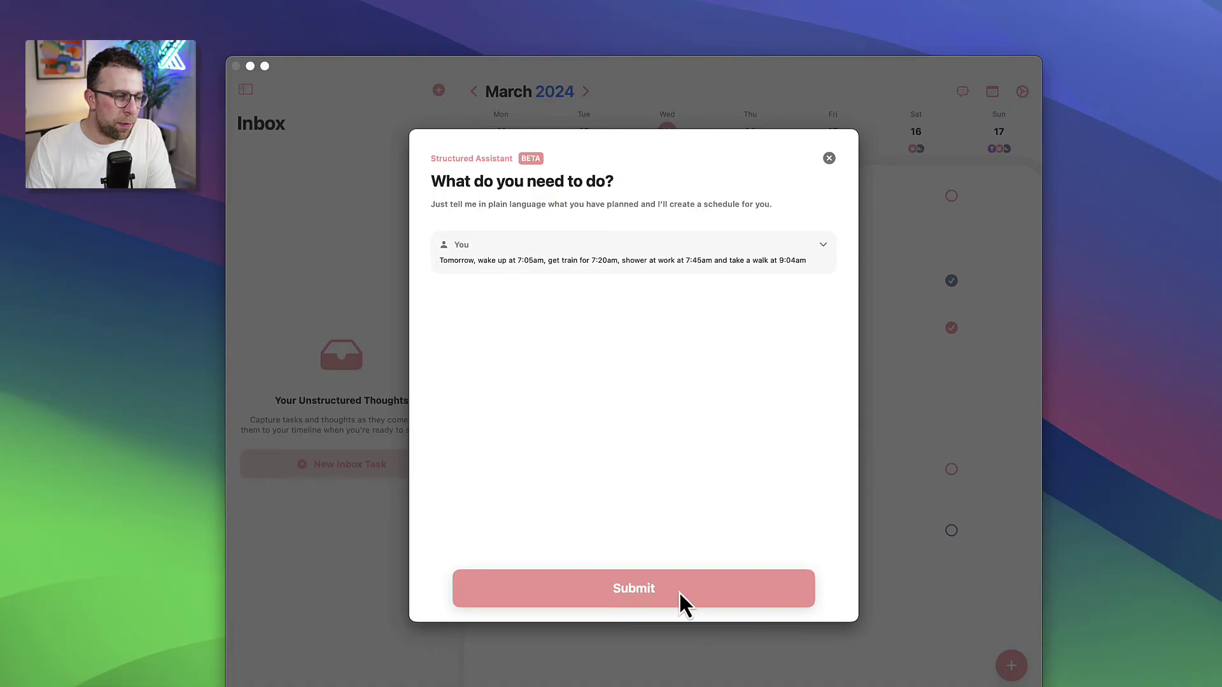
pyautogui.click(652, 589)
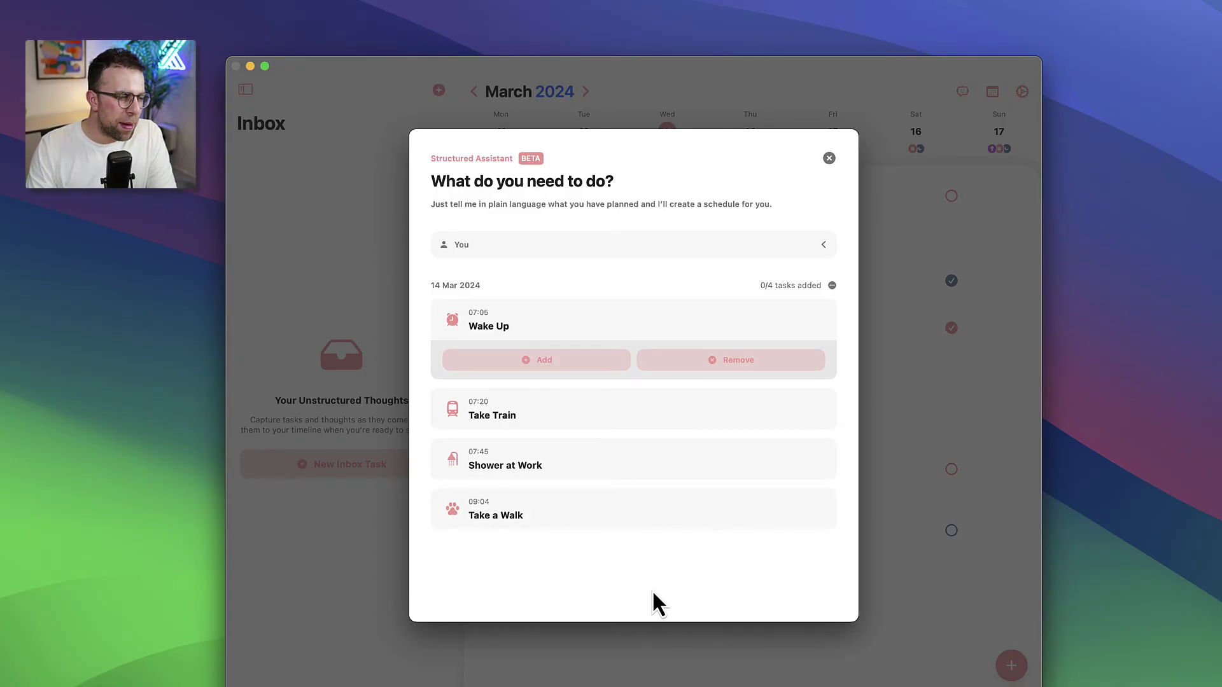
# Add Wake Up, Take Train, Shower at Work and Take a Walk, then close the assistant.
pyautogui.click(540, 357)
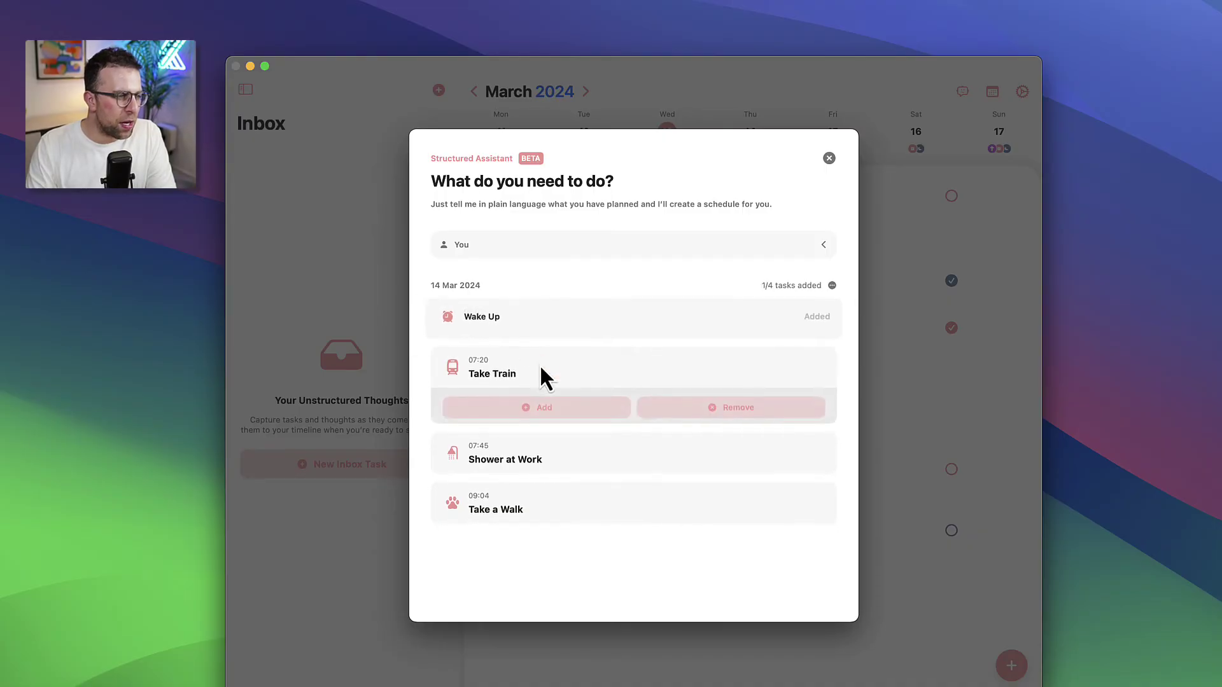
pyautogui.click(532, 401)
pyautogui.click(534, 448)
pyautogui.click(532, 495)
pyautogui.click(679, 557)
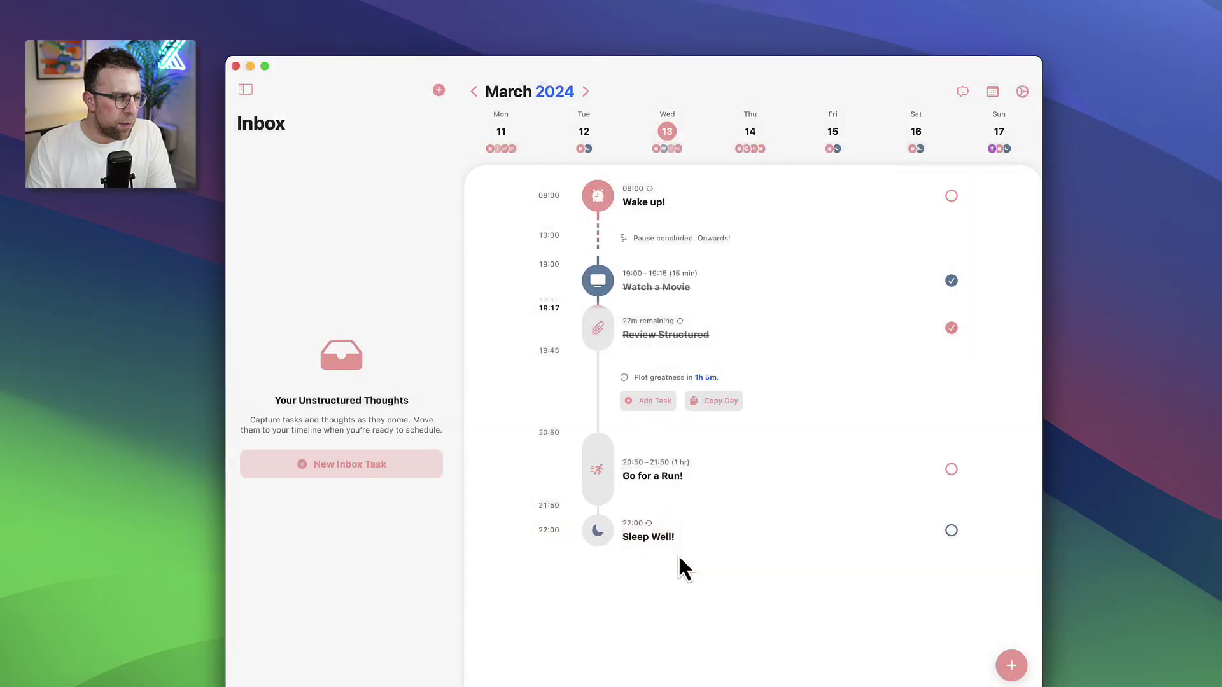
# View Thursday 14, check the Take a Walk details, and scroll back to the top.
pyautogui.click(745, 124)
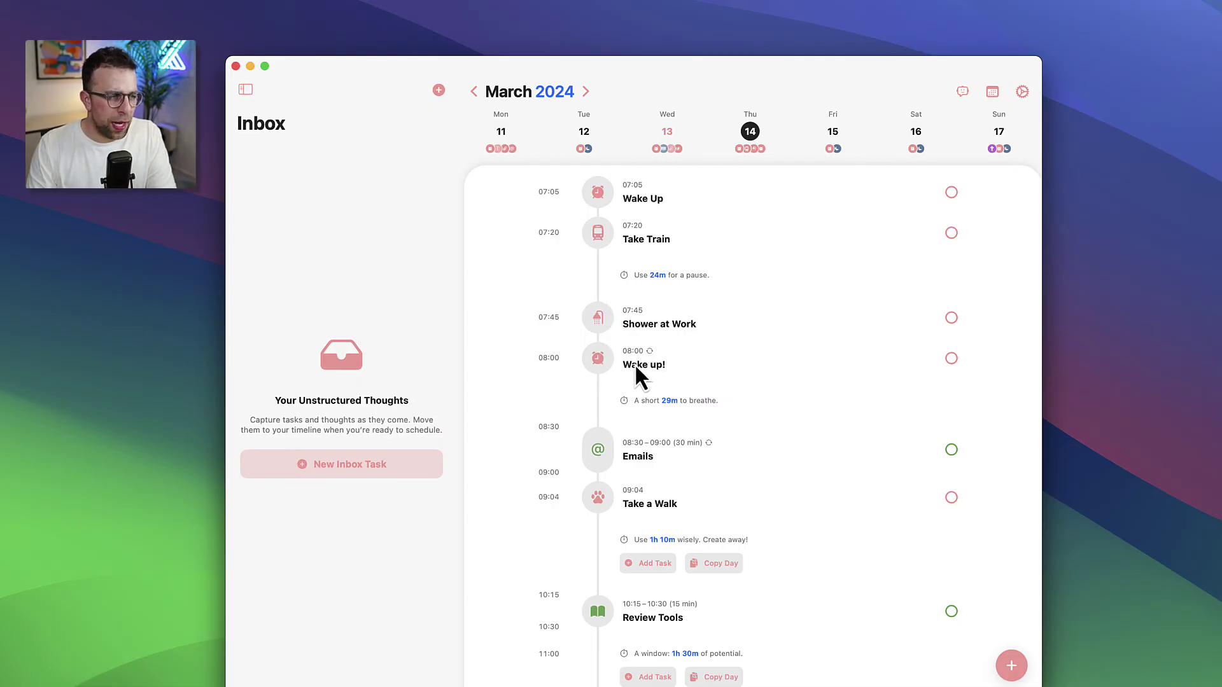
pyautogui.scroll(-3, 643, 436)
pyautogui.scroll(-2, 643, 438)
pyautogui.click(642, 335)
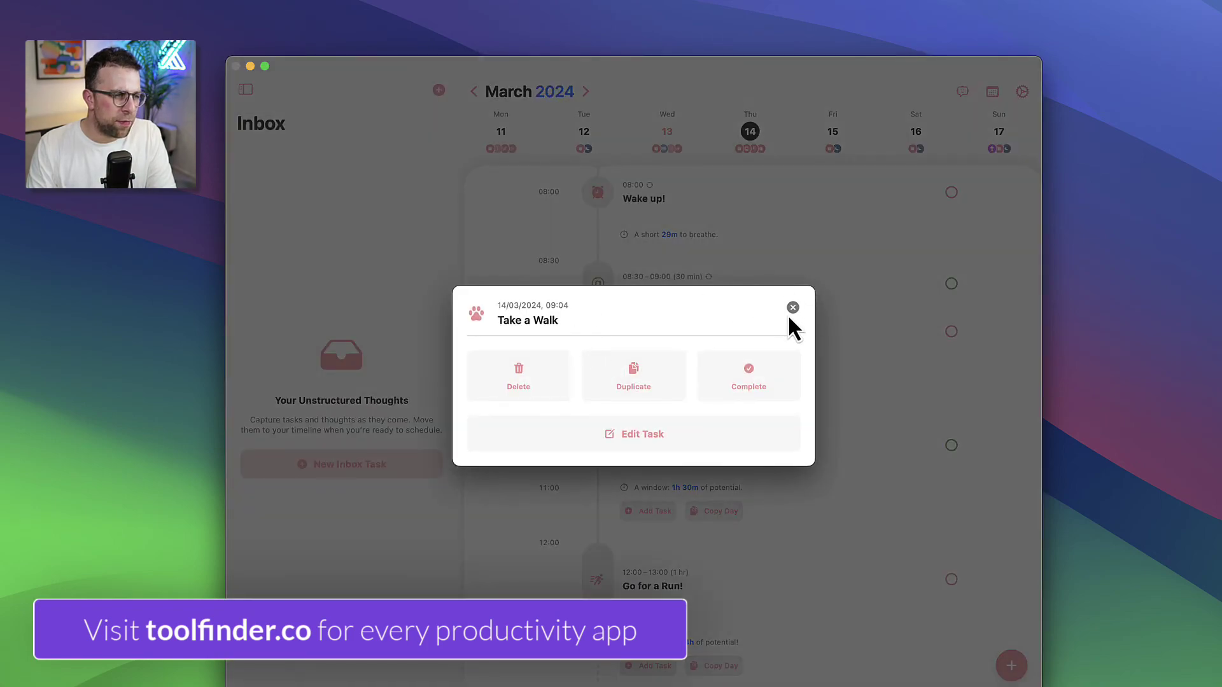
pyautogui.click(792, 292)
pyautogui.scroll(-3, 610, 336)
pyautogui.scroll(-1, 598, 341)
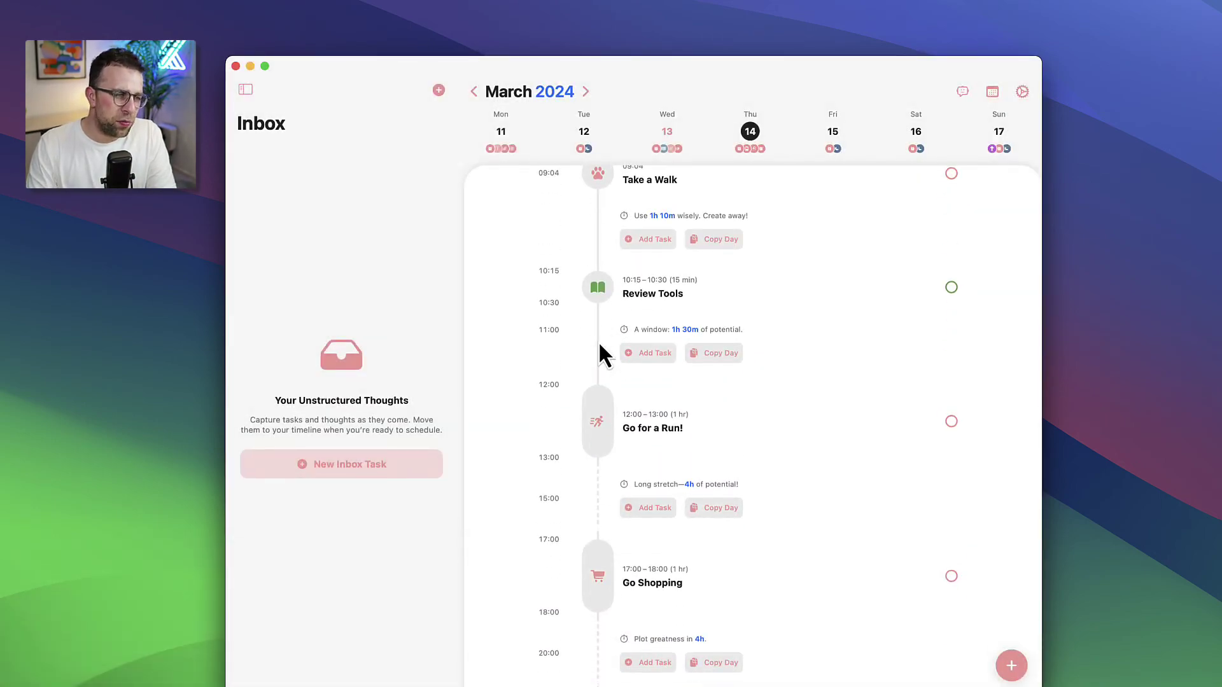
pyautogui.scroll(5, 598, 341)
pyautogui.scroll(3, 598, 341)
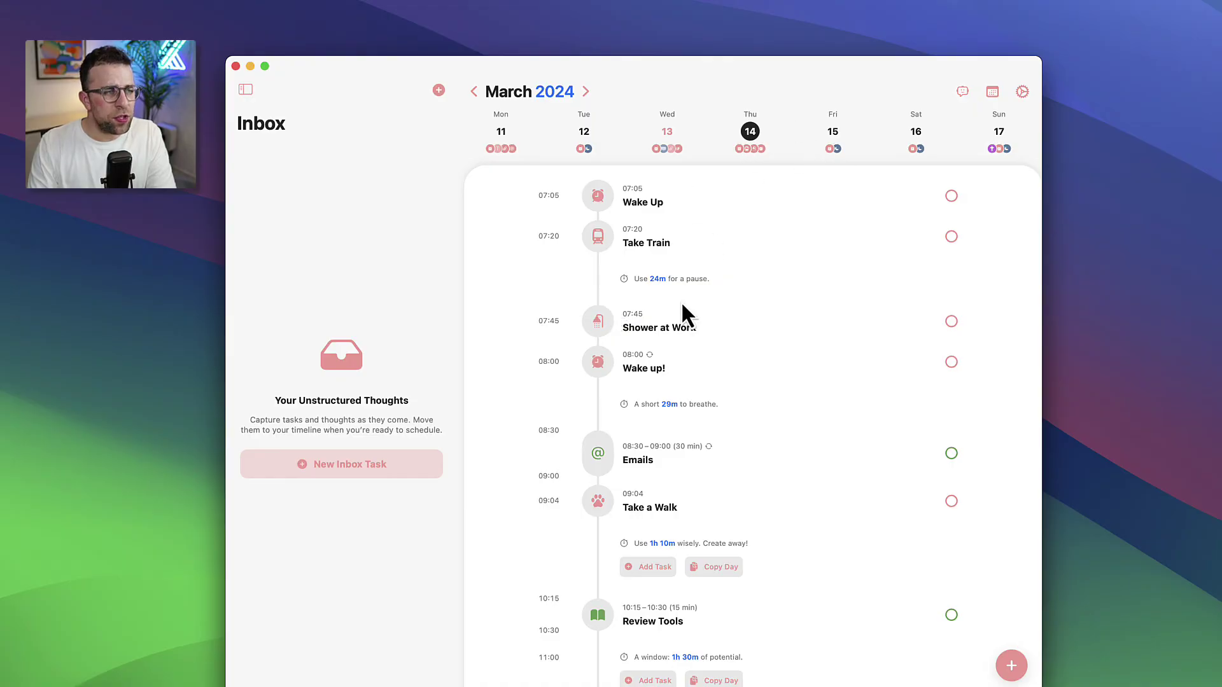
pyautogui.press('super+n')
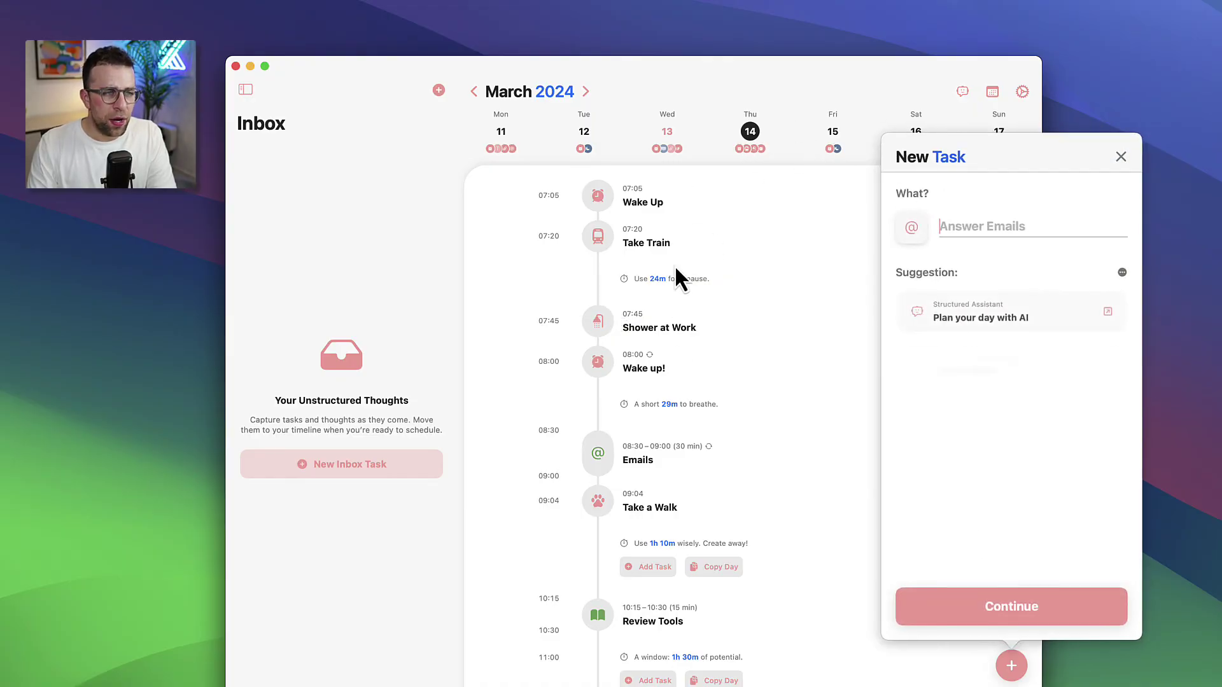
pyautogui.click(1056, 305)
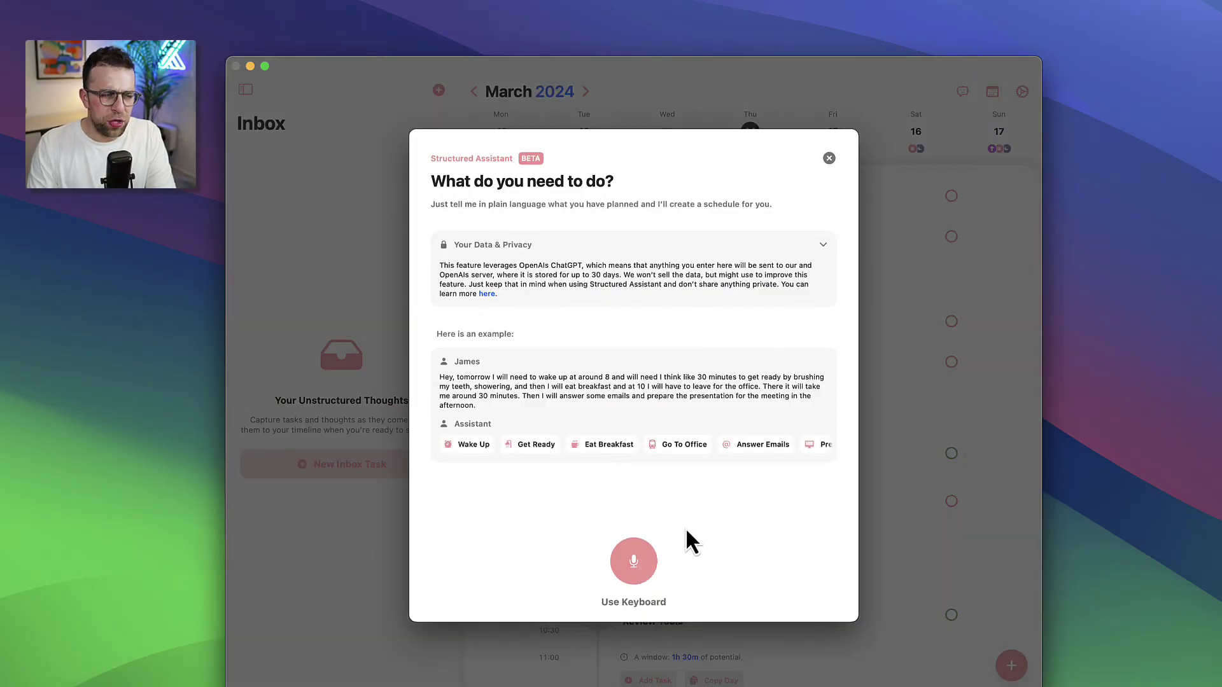
pyautogui.click(829, 158)
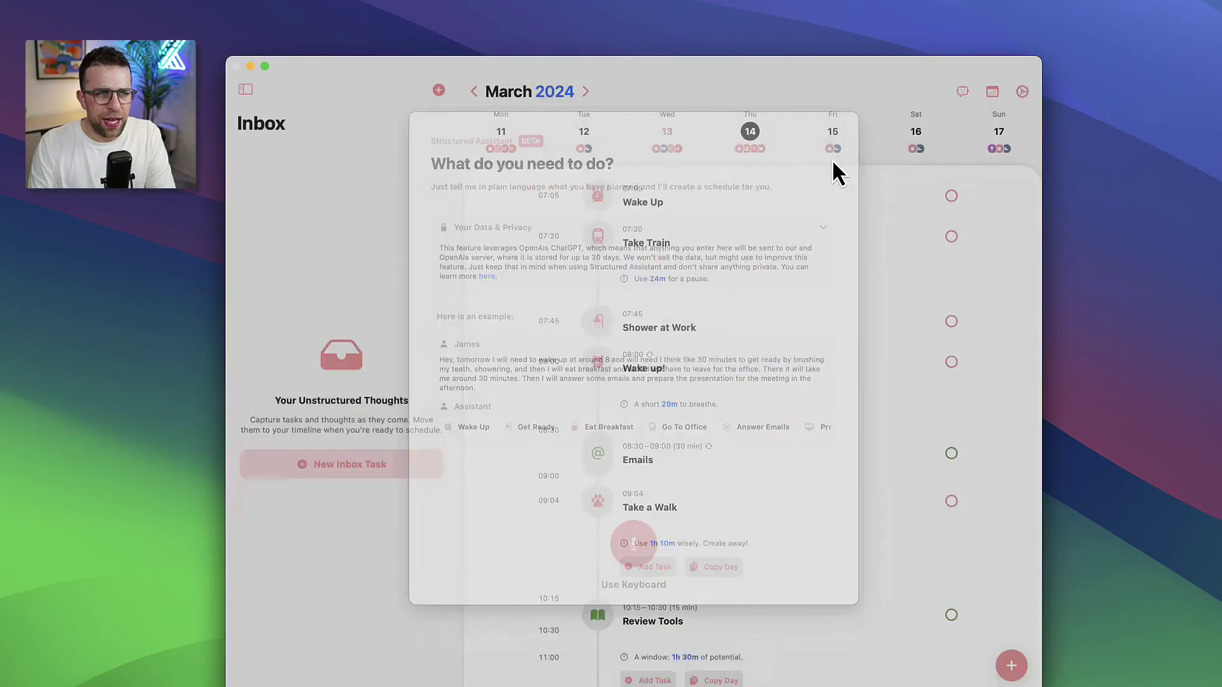